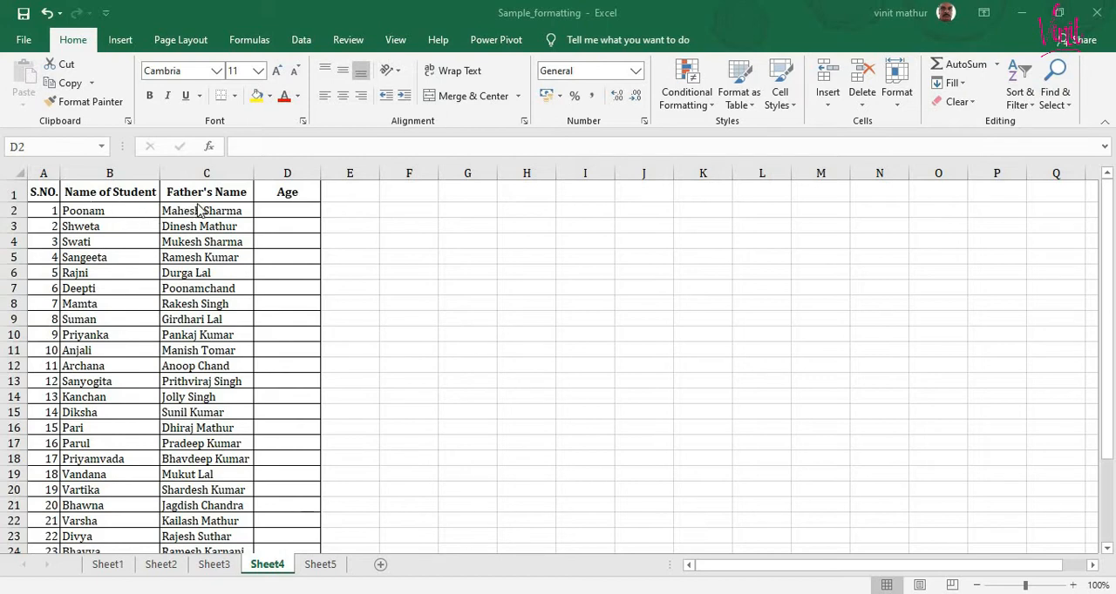
- Enter the ages 24, 25, 24, 23, 21 and 23 in cells D2 to D7 of the Age column
left_click(293, 212)
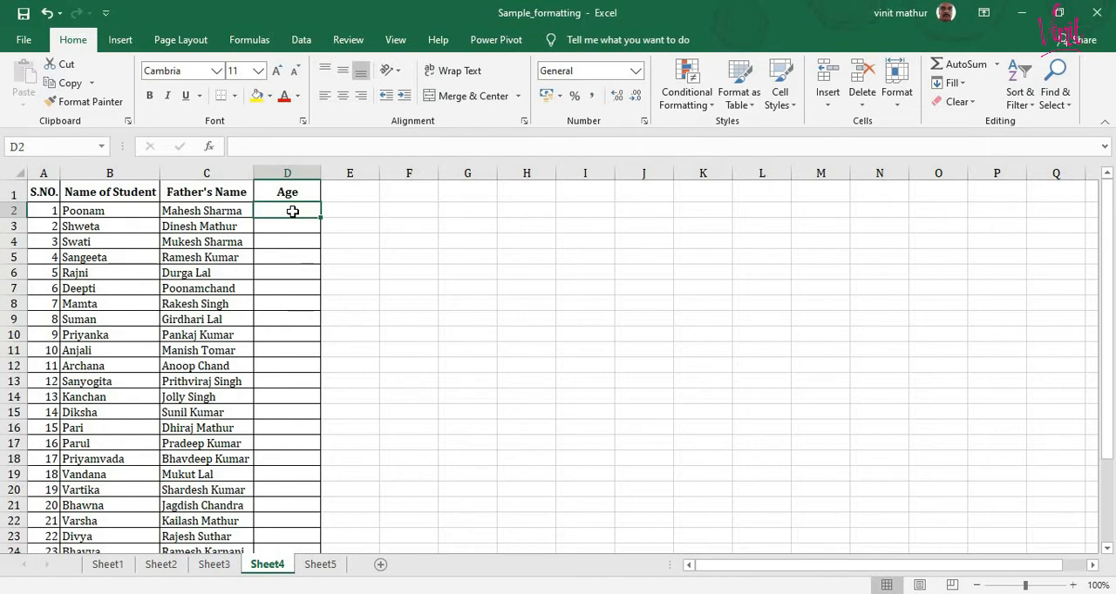
type("24")
key("Return")
type("25")
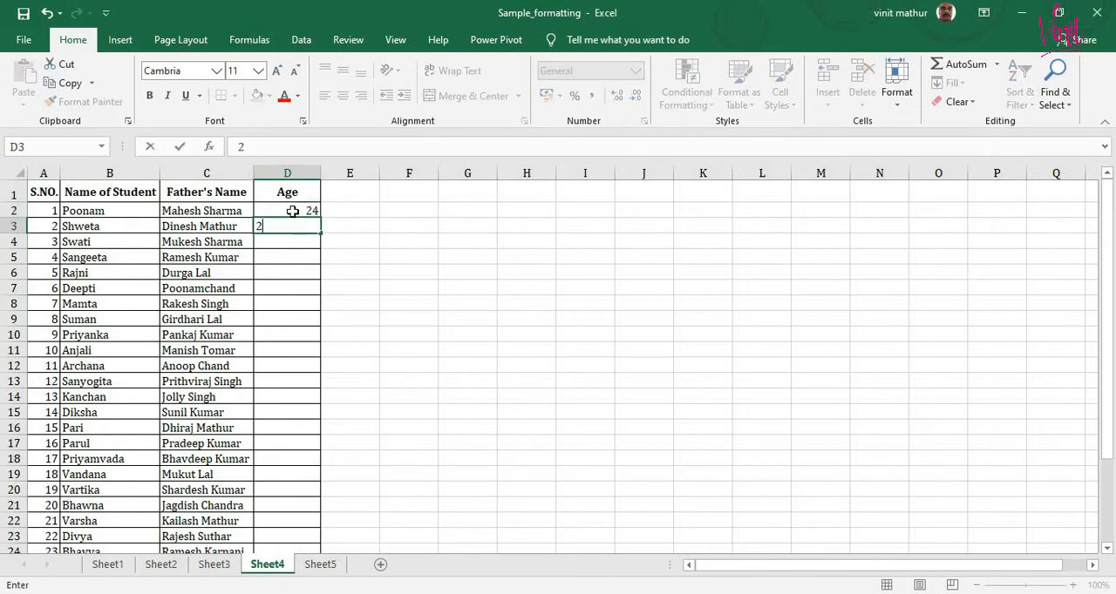
key("Return")
type("24")
key("Return")
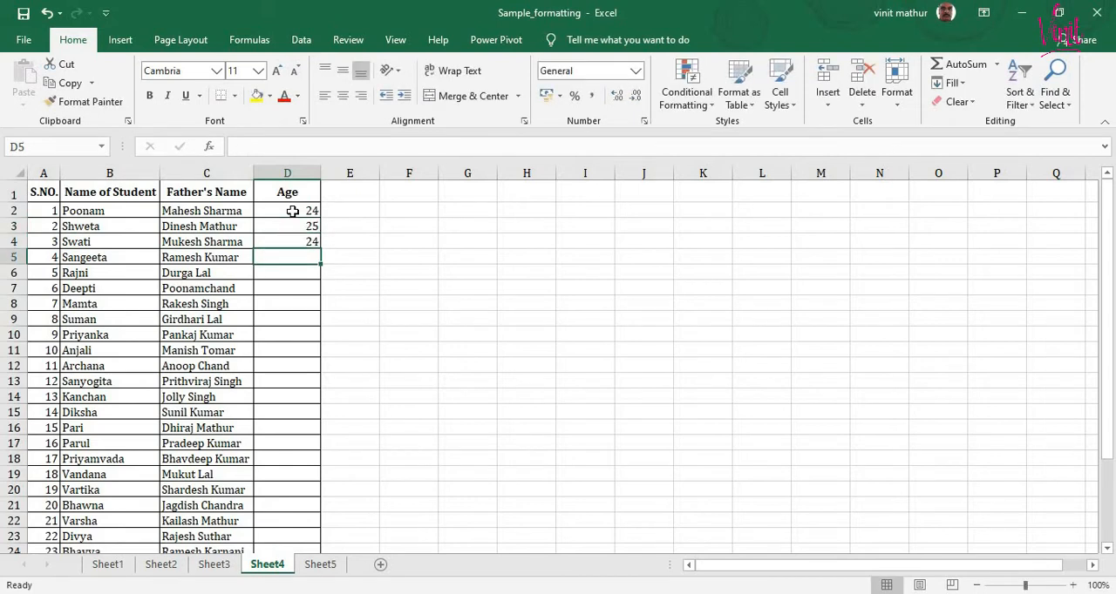
type("23")
key("Return")
type("21")
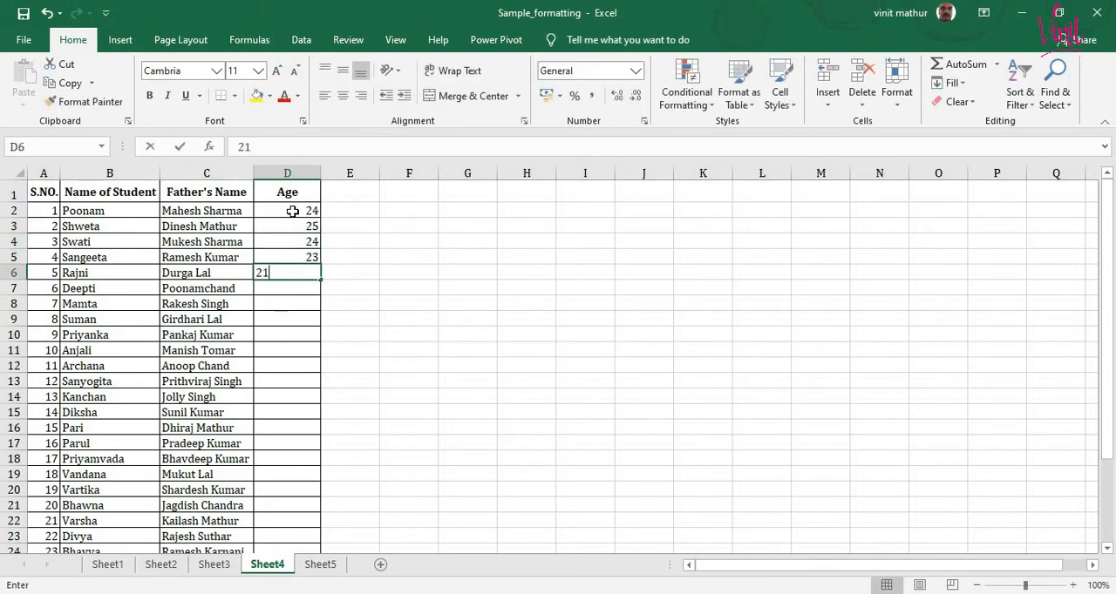
key("Return")
type("23")
key("Return")
- Enter the ages 23, 24, 25, 24, 23 and 22 in cells D8 to D13
type("23")
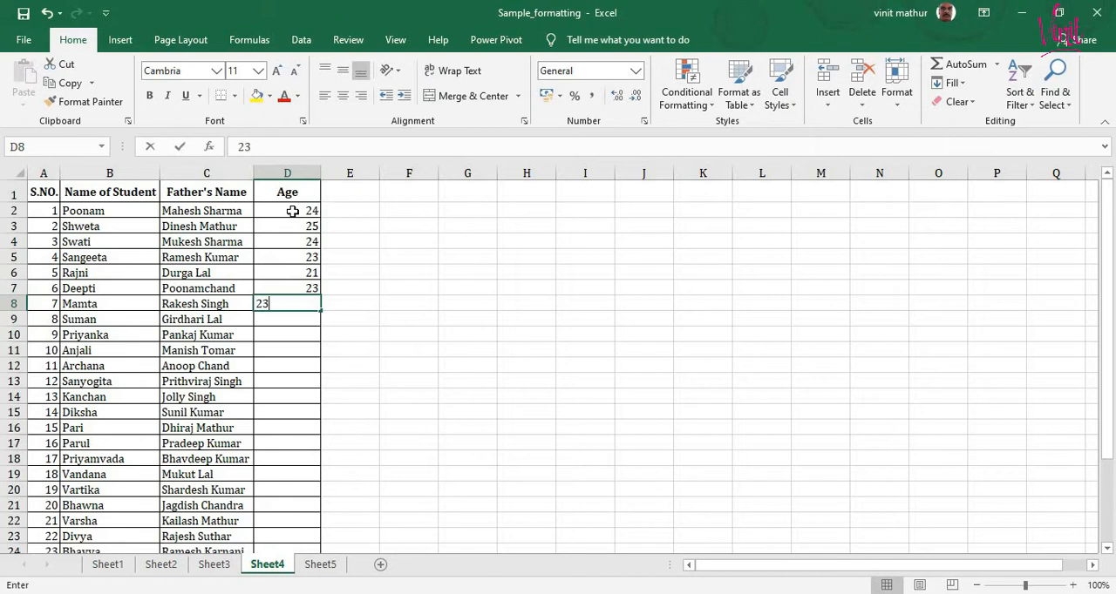
key("Return")
type("24")
key("Return")
type("25")
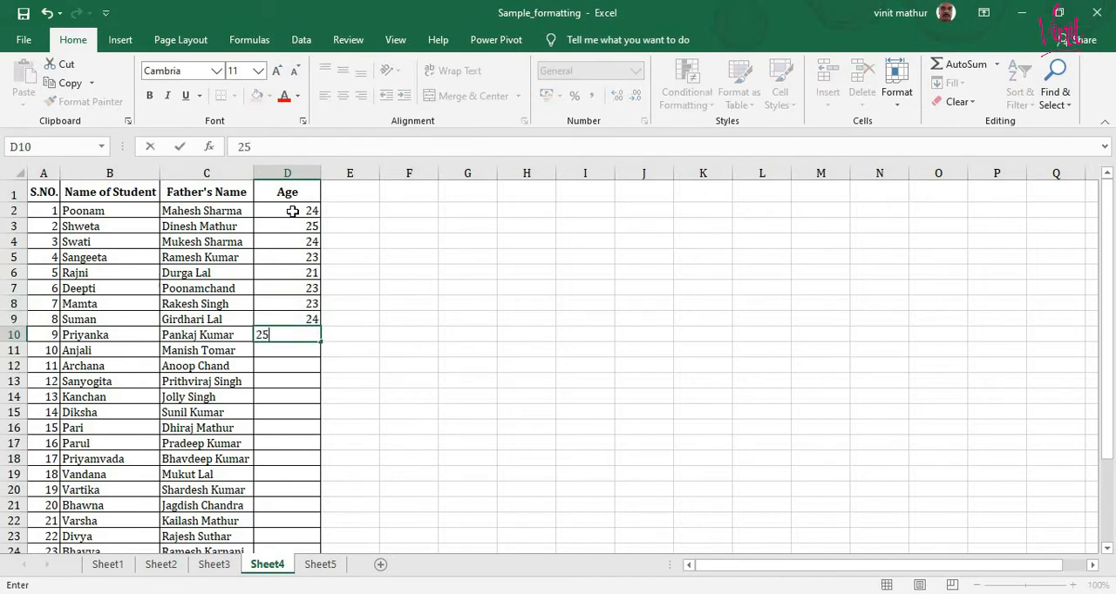
key("Return")
type("24")
key("Return")
type("23")
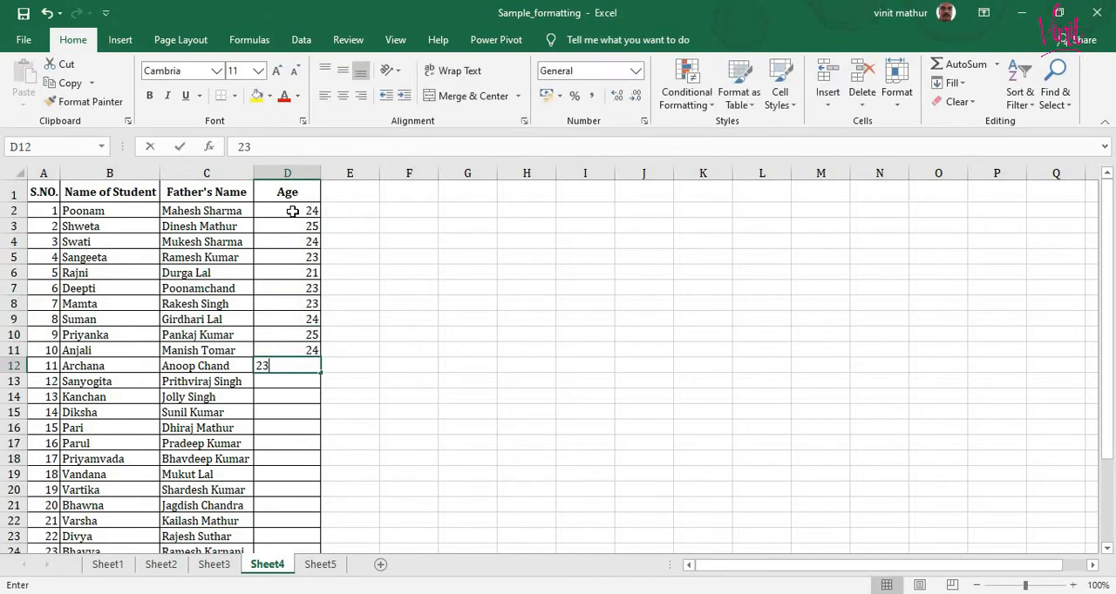
key("Return")
type("22")
key("Return")
- Enter the ages 23, 24, 25, 24, 24 and 23 in cells D14 to D19
type("23")
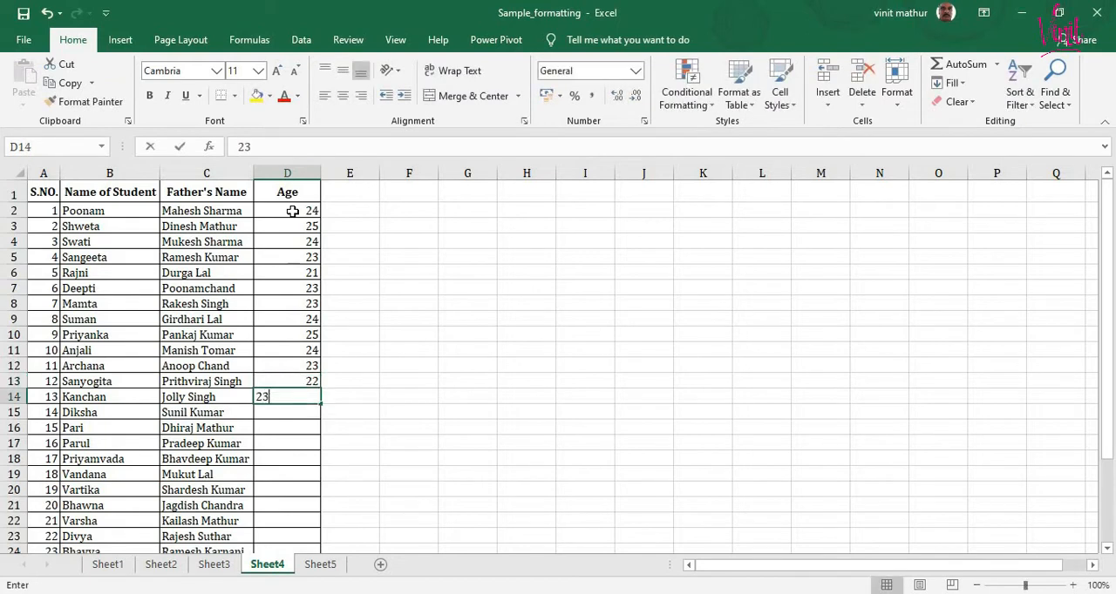
key("Return")
type("24")
key("Return")
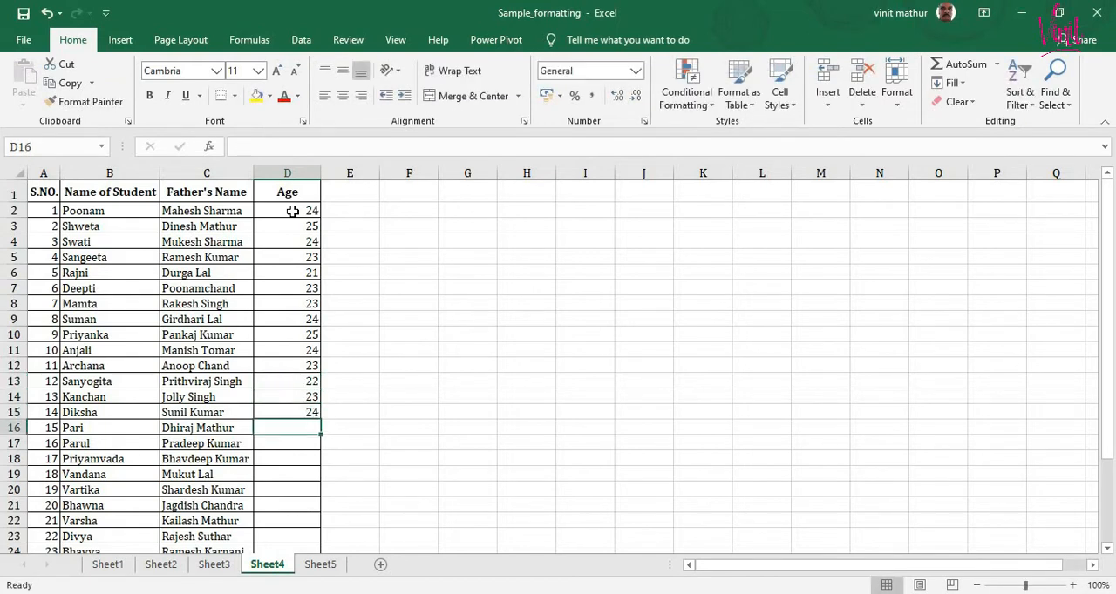
type("25")
key("Return")
type("24")
key("Return")
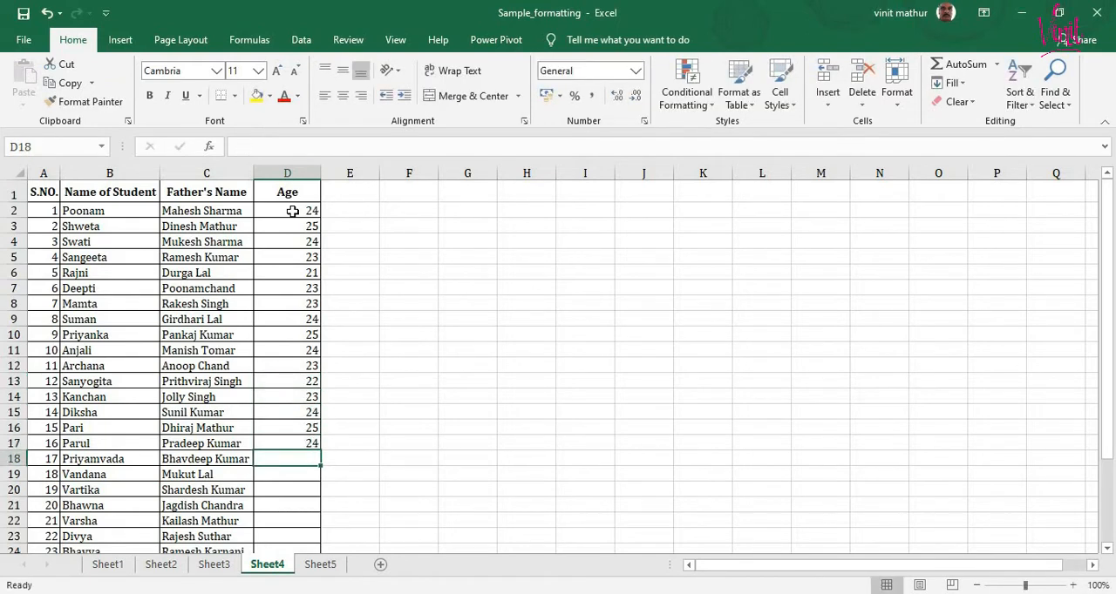
type("24")
key("Return")
type("23")
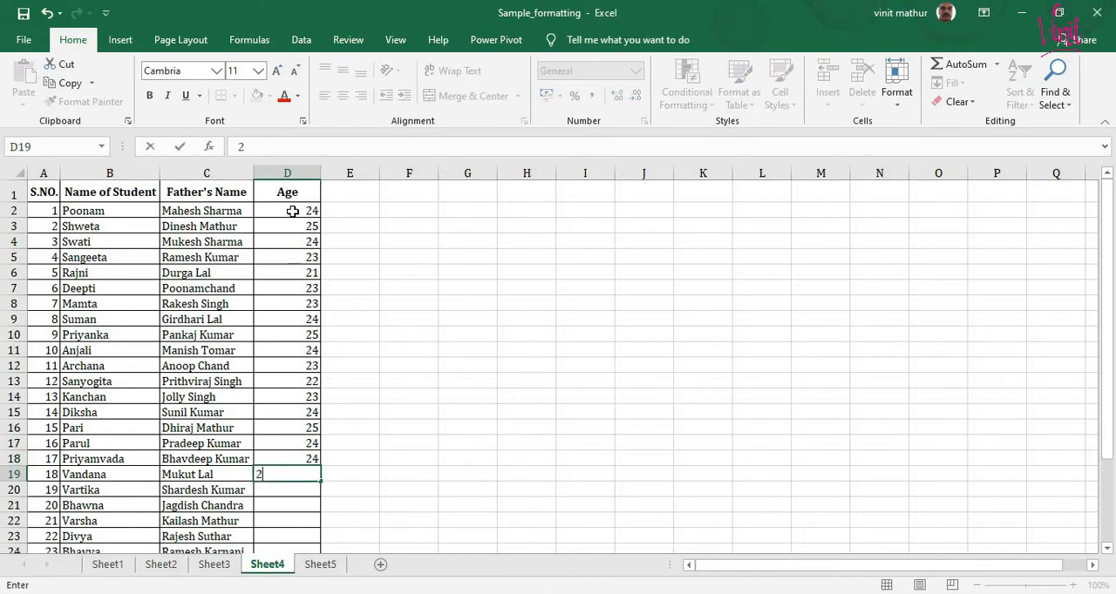
key("Return")
- Enter the ages 23, 21, 22, 23, 23 and 24 in cells D20 to D25
type("23")
key("Return")
type("21")
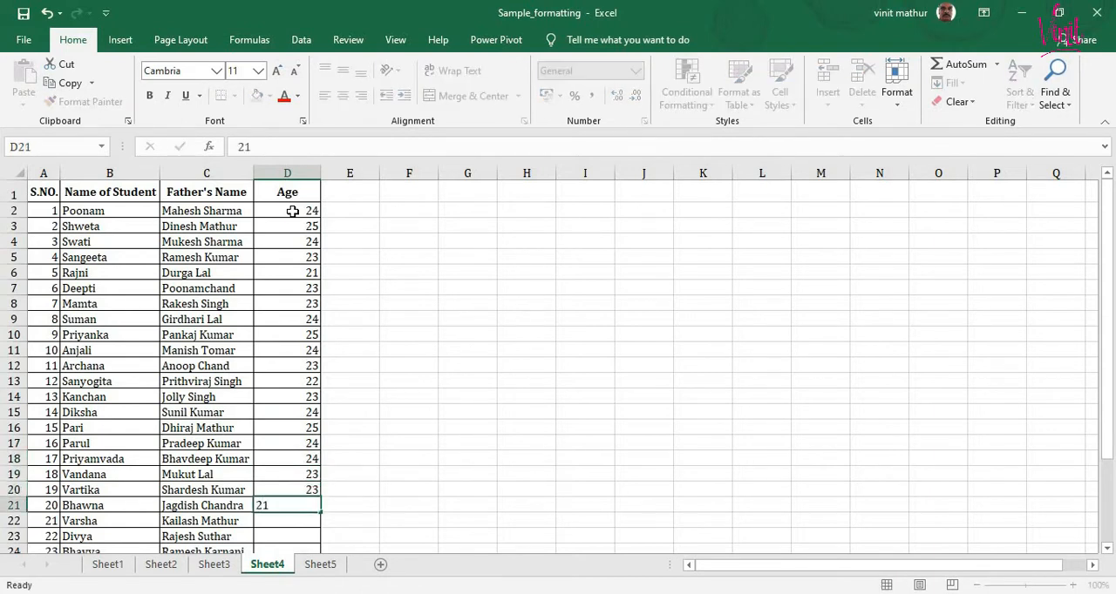
key("Return")
type("22")
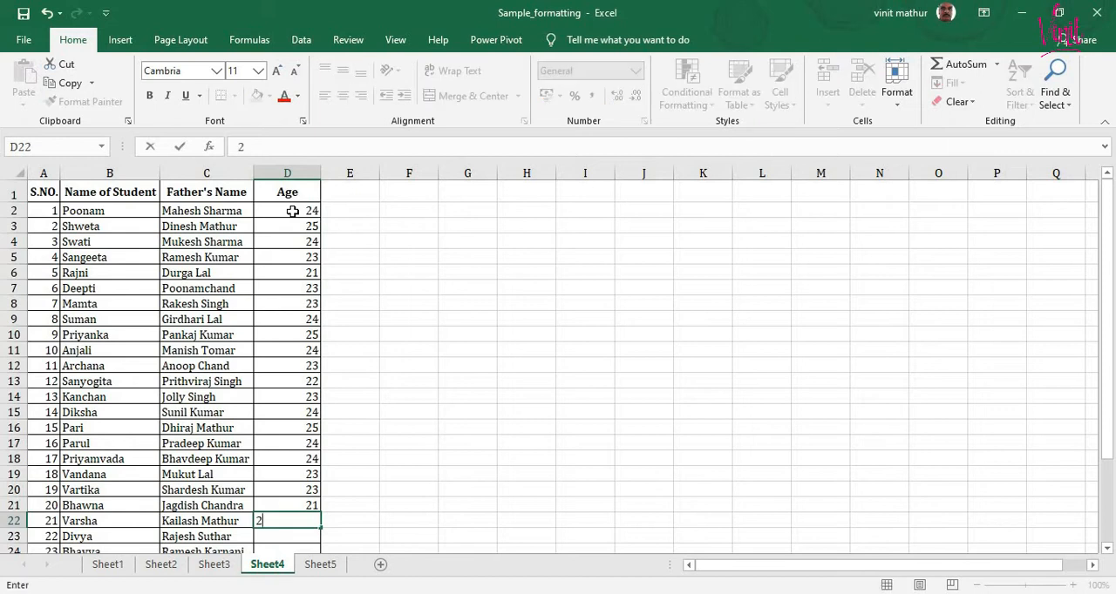
key("Return")
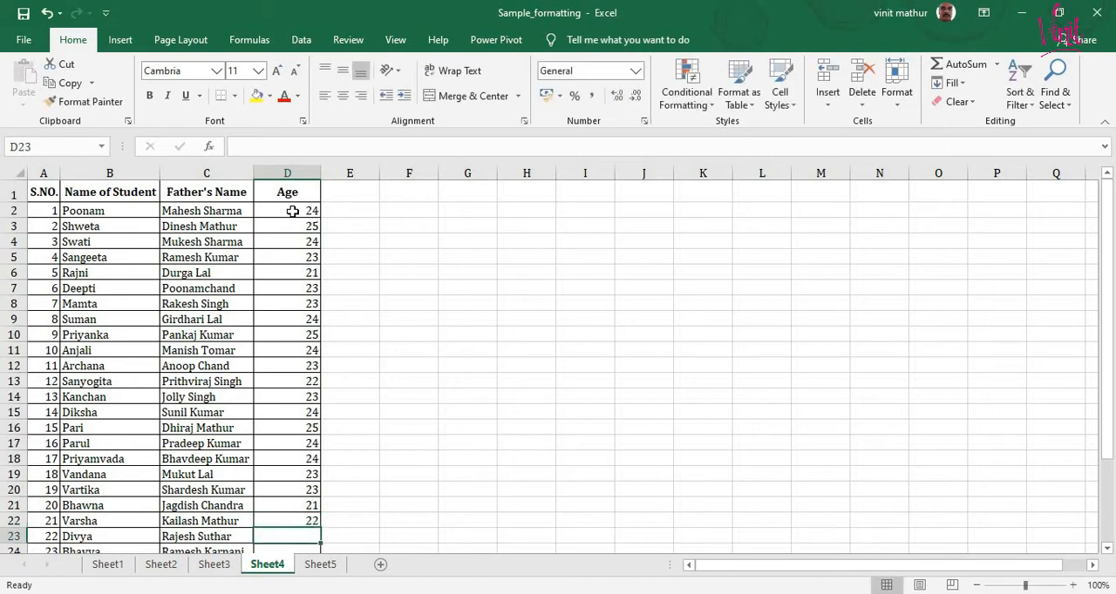
type("23")
key("Return")
type("2")
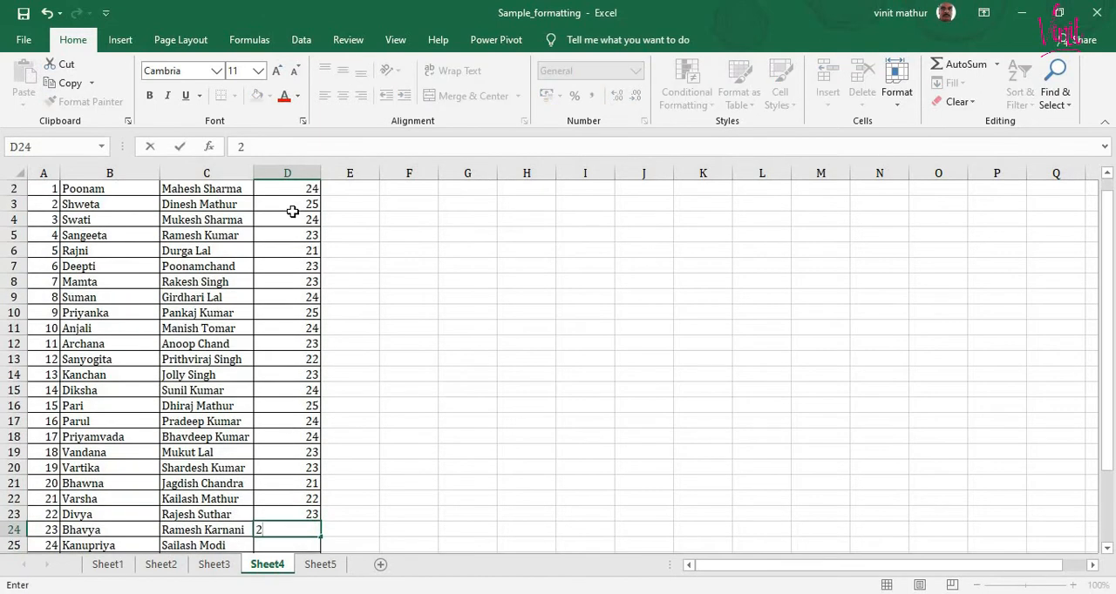
type("3")
key("Return")
type("24")
key("Return")
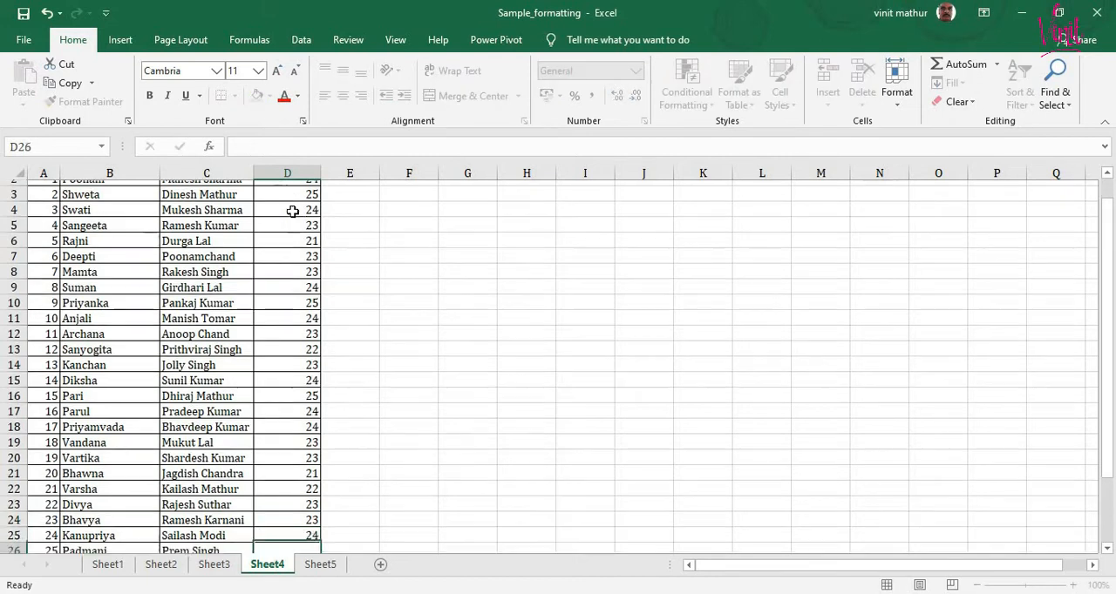
- Enter the ages 25, 23, 23, 23 and 24 in cells D26 to D30
type("25")
key("Return")
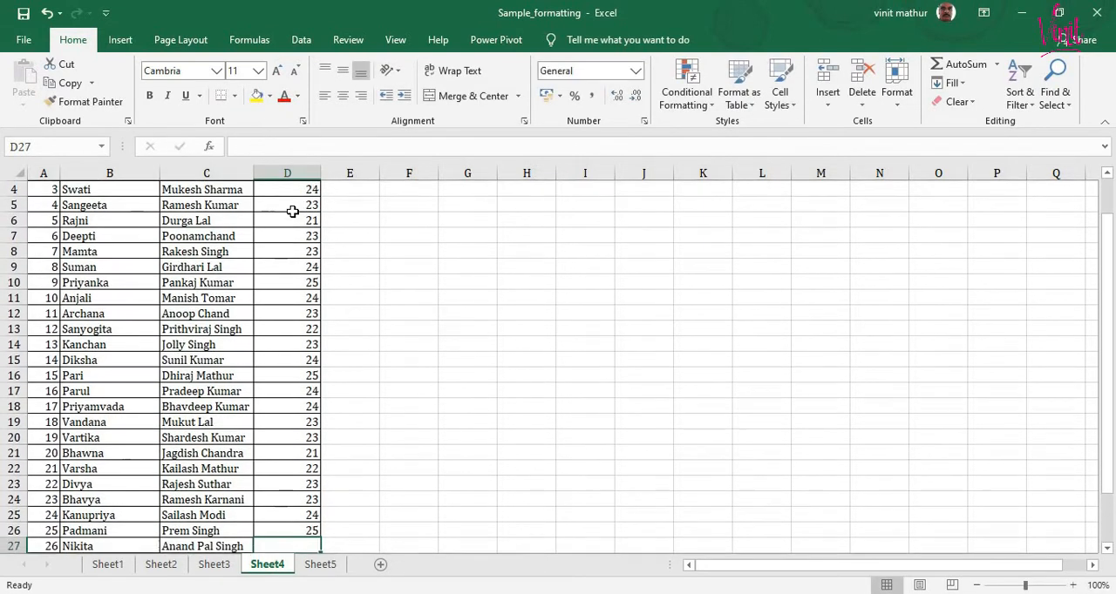
type("23")
key("Return")
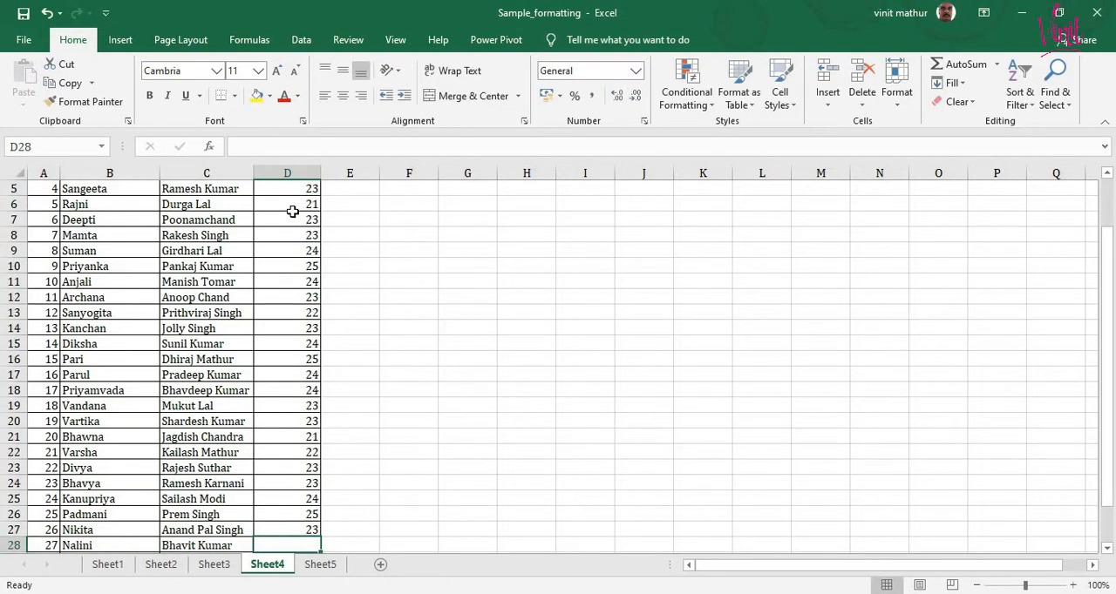
type("23")
key("Return")
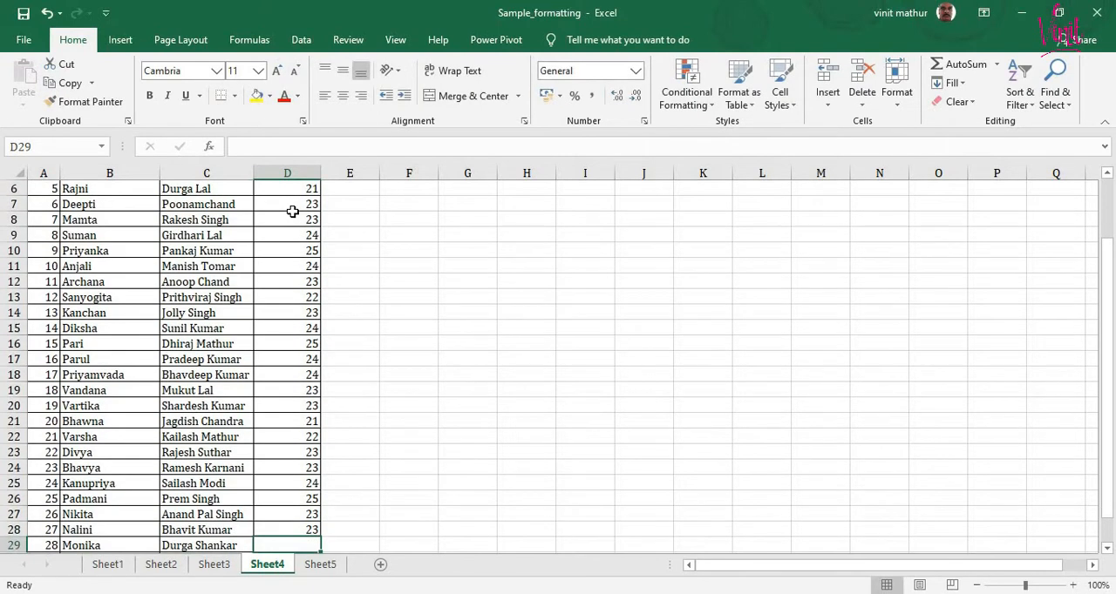
scroll(314, 218, "down", 2)
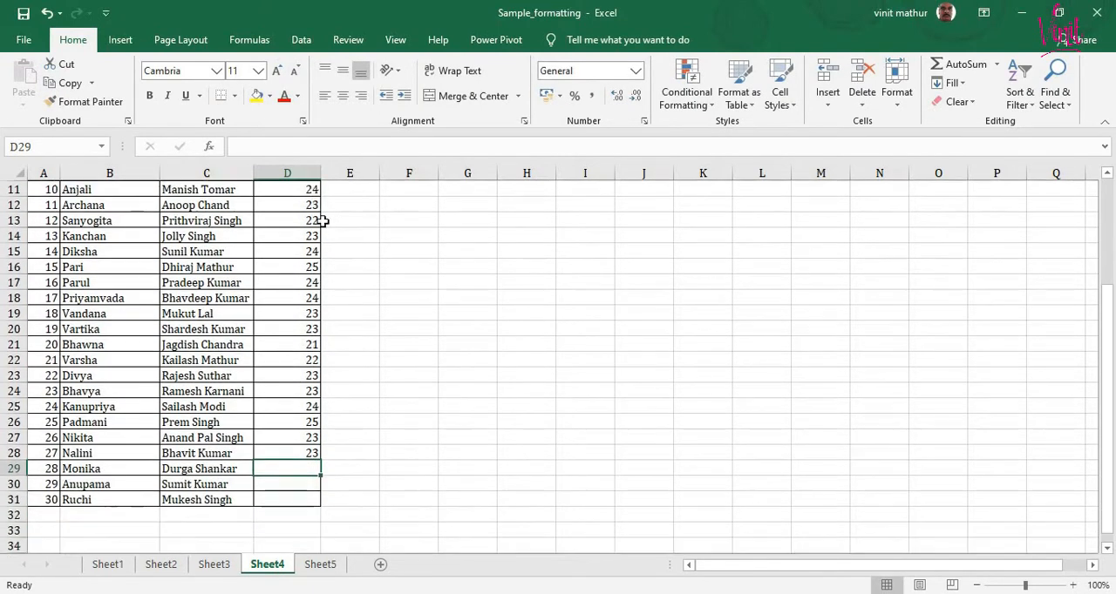
type("23")
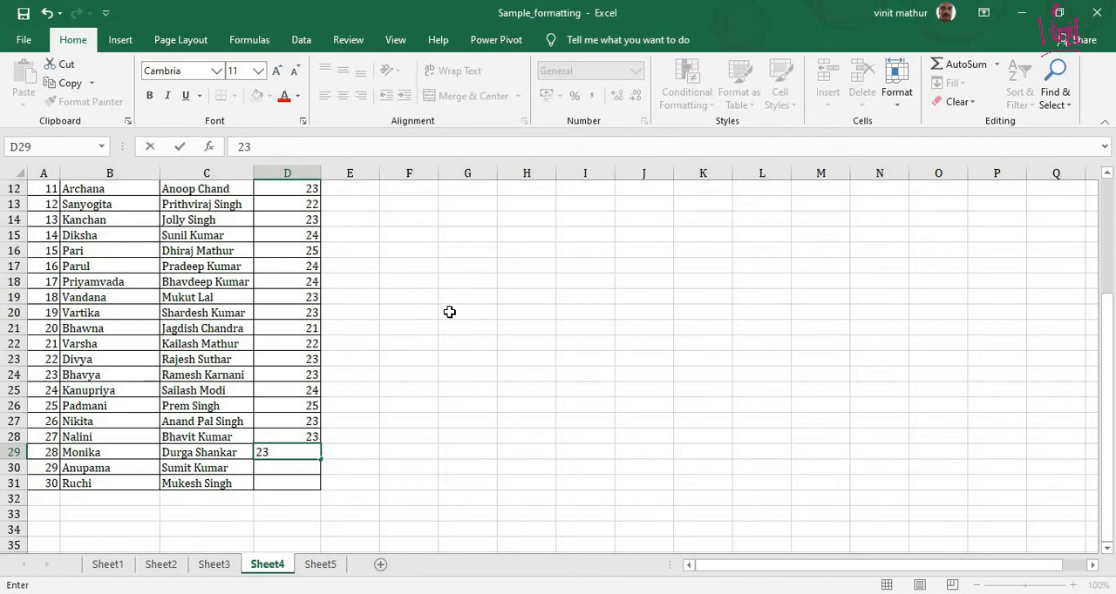
key("Return")
type("24")
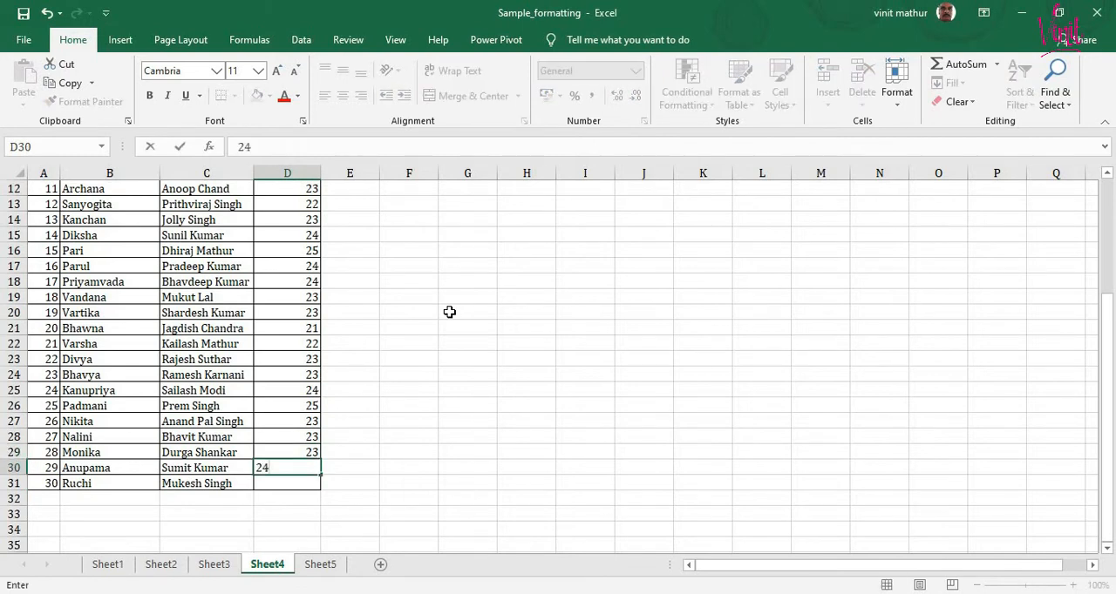
key("Return")
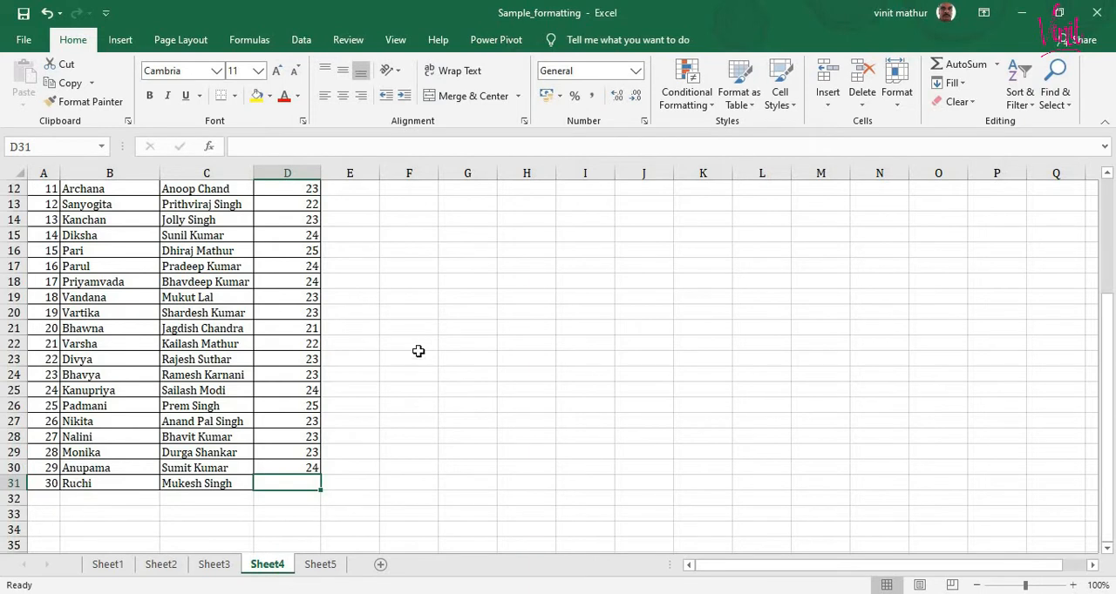
- Review the entered ages in the student table, going cell by cell from D2 down to D16
scroll(418, 352, "up", 4)
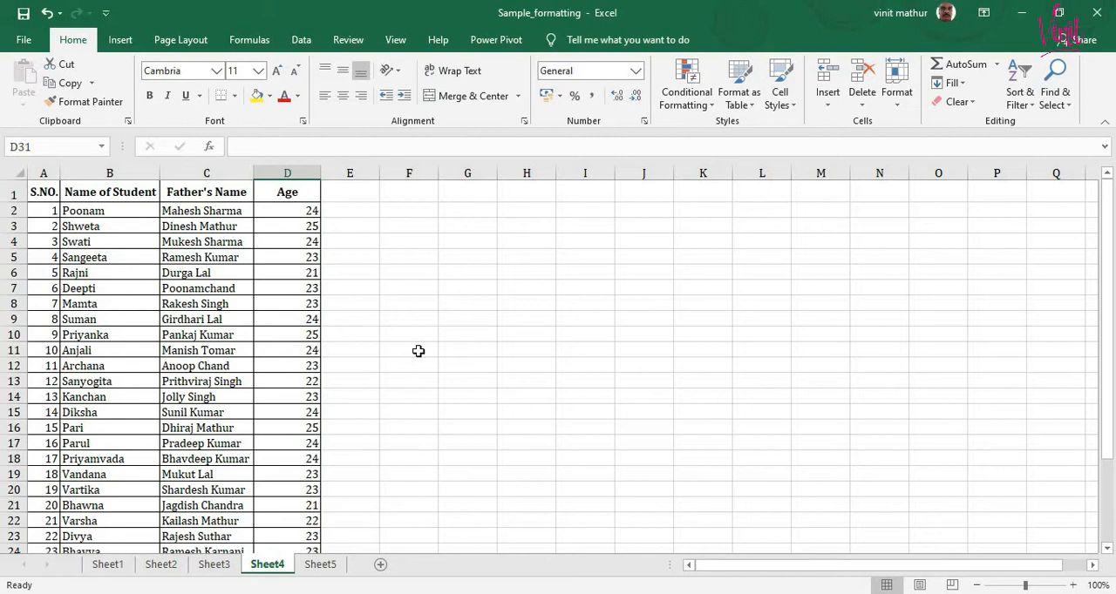
scroll(418, 345, "down", 4)
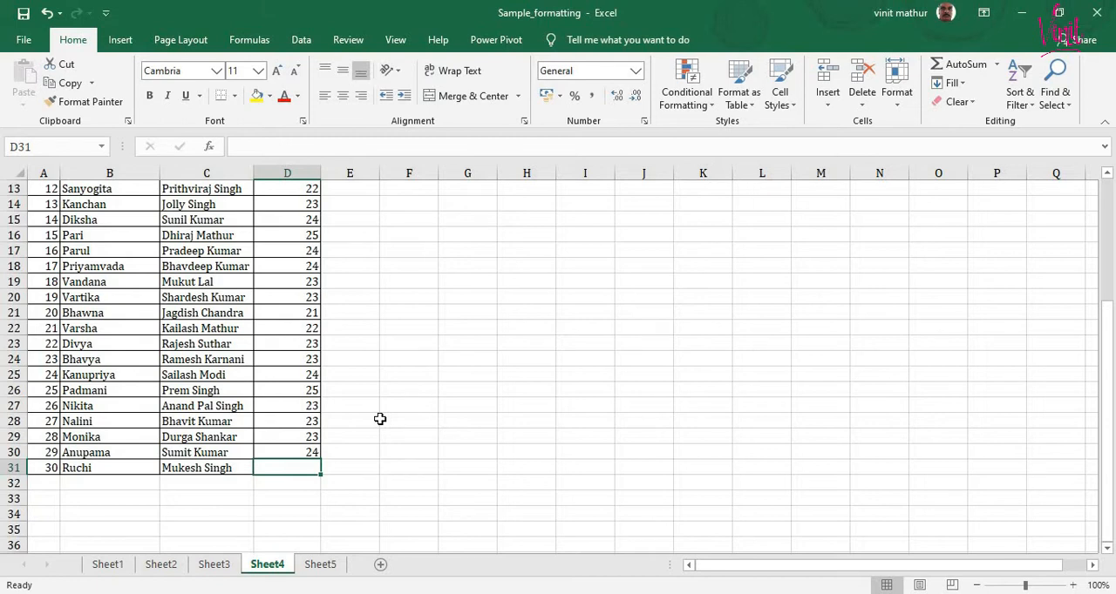
scroll(384, 413, "up", 4)
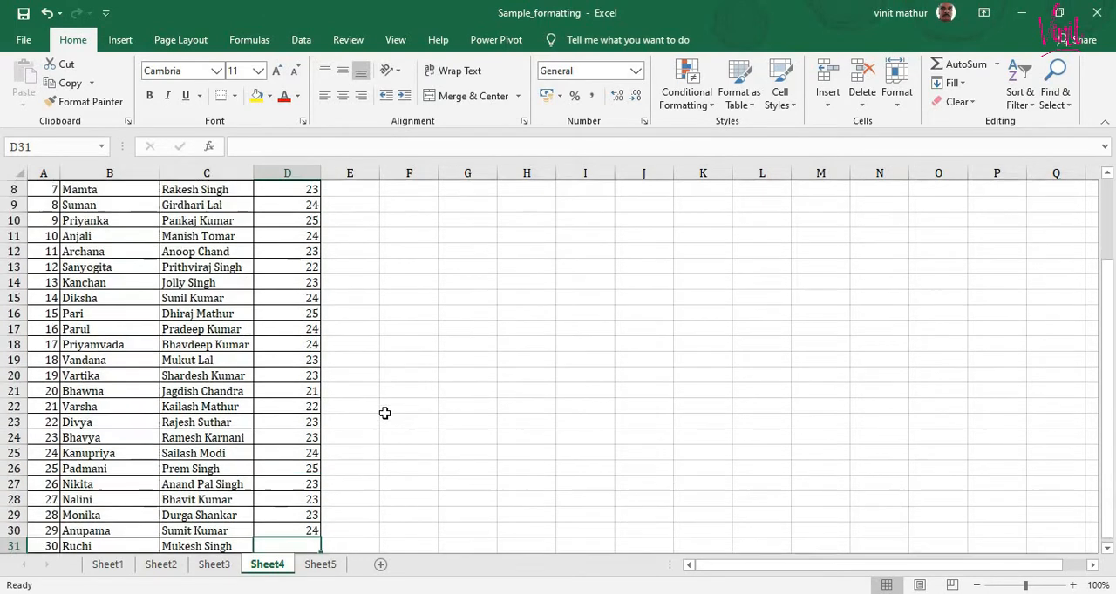
left_click(291, 210)
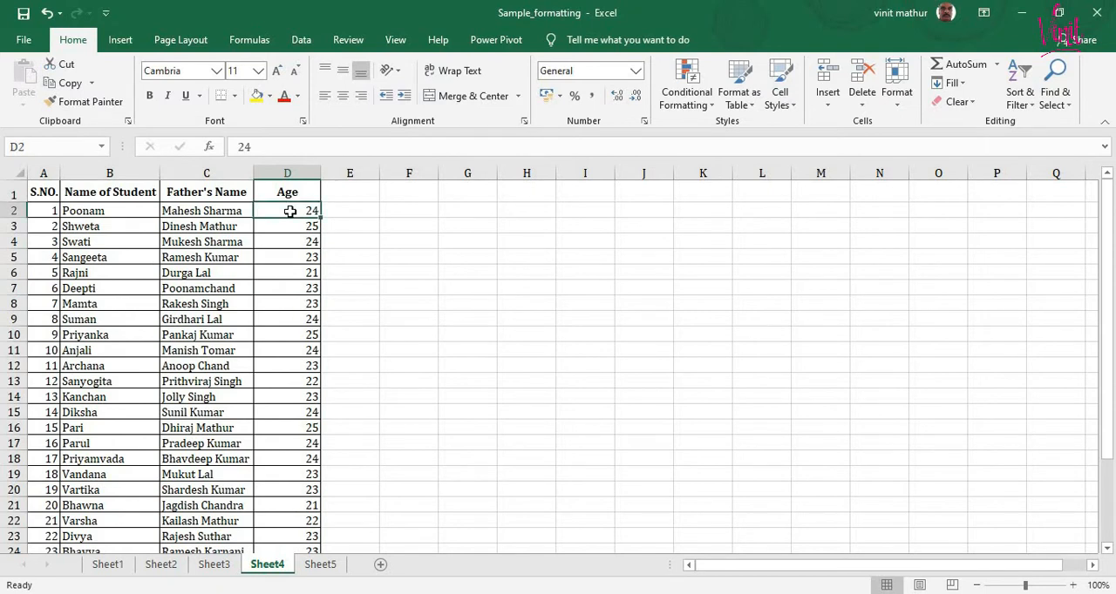
key("Down")
key("Down")
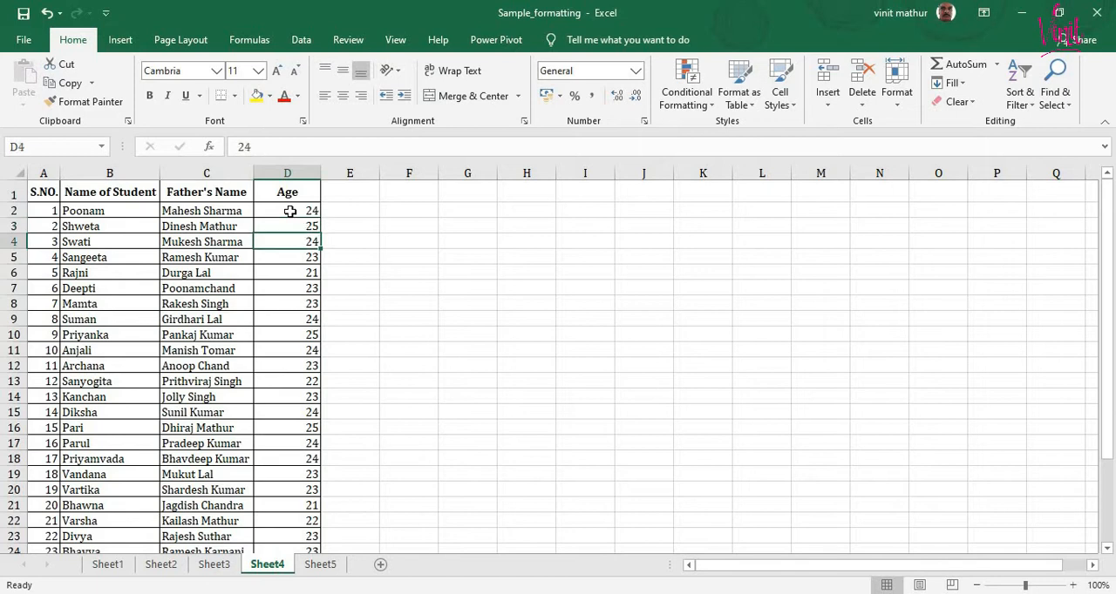
key("Down")
key("Down")
key("Down")
key("Down")
key("Down")
key("Down")
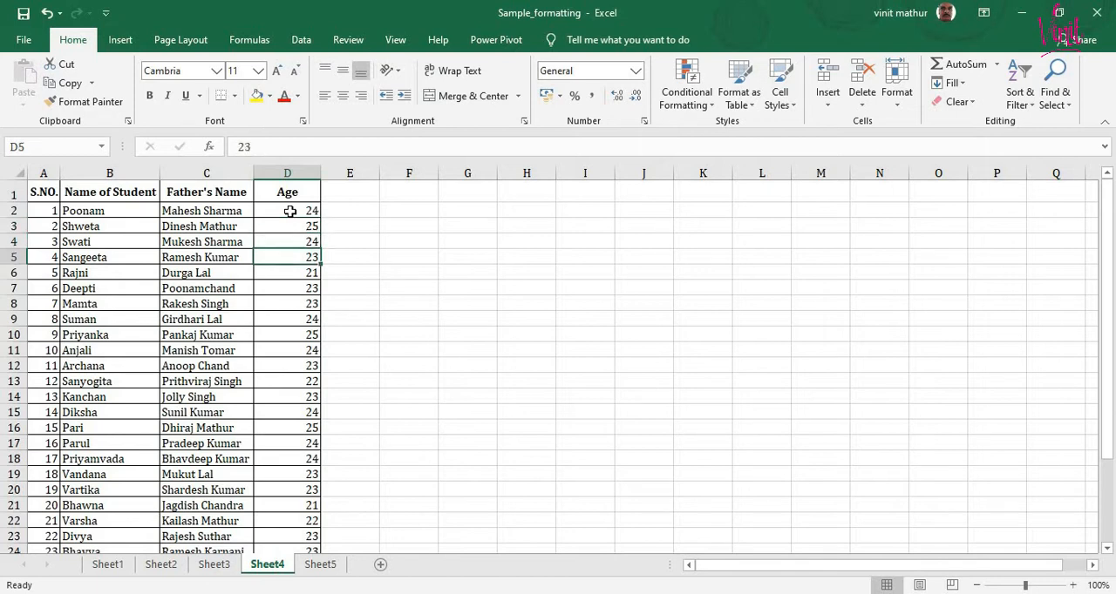
key("Down")
key("Down")
key("Down")
key("Down")
key("Down")
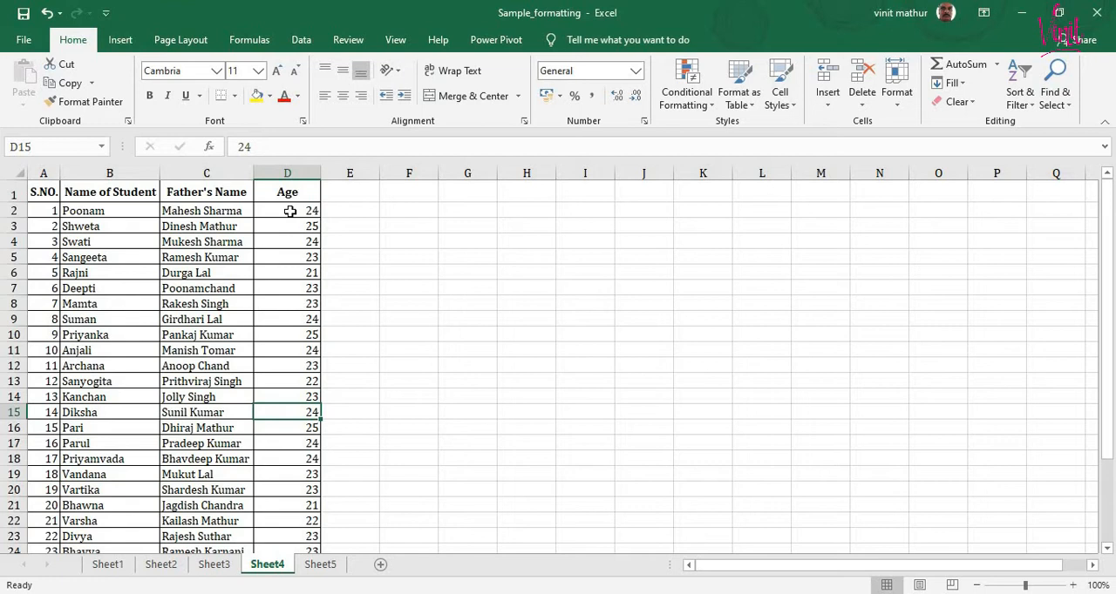
key("Down")
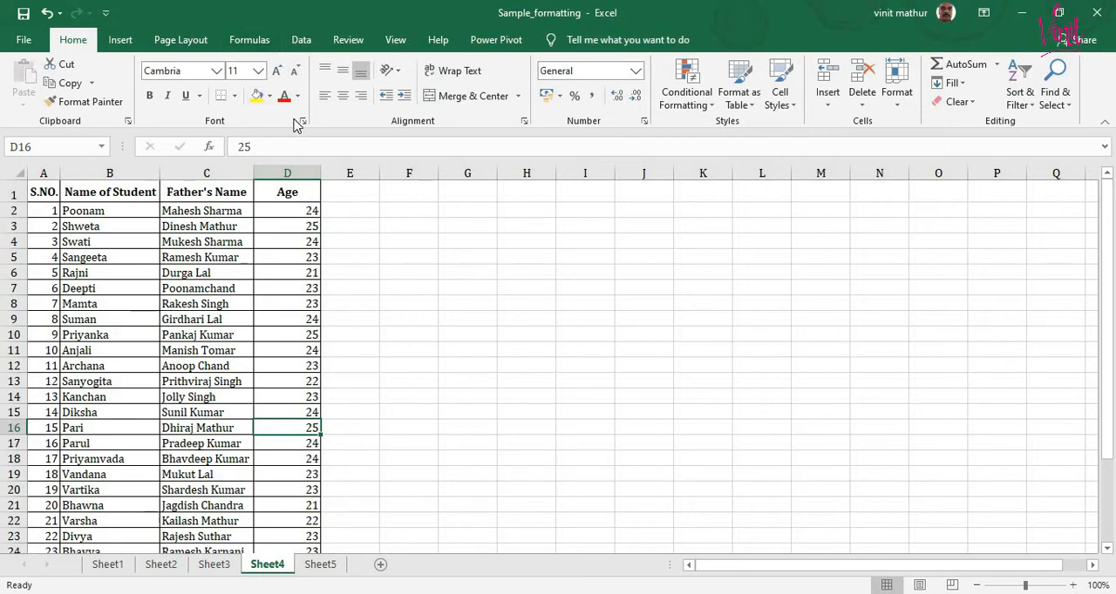
- Fill cell E16, beside the age of student number 15, with yellow and select the range D16:E16
left_click(331, 428)
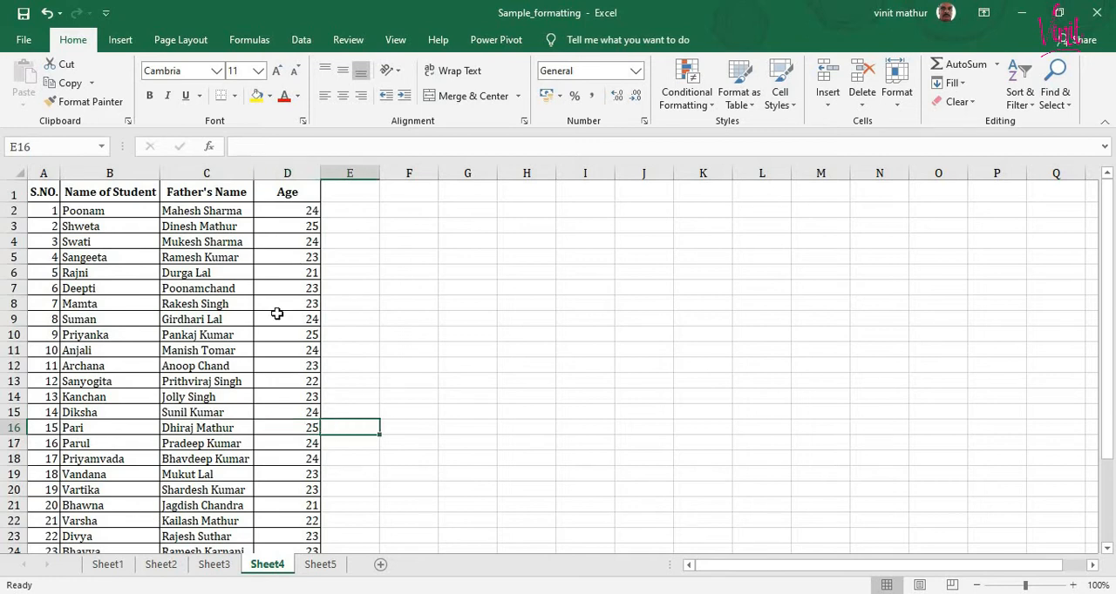
left_click(255, 96)
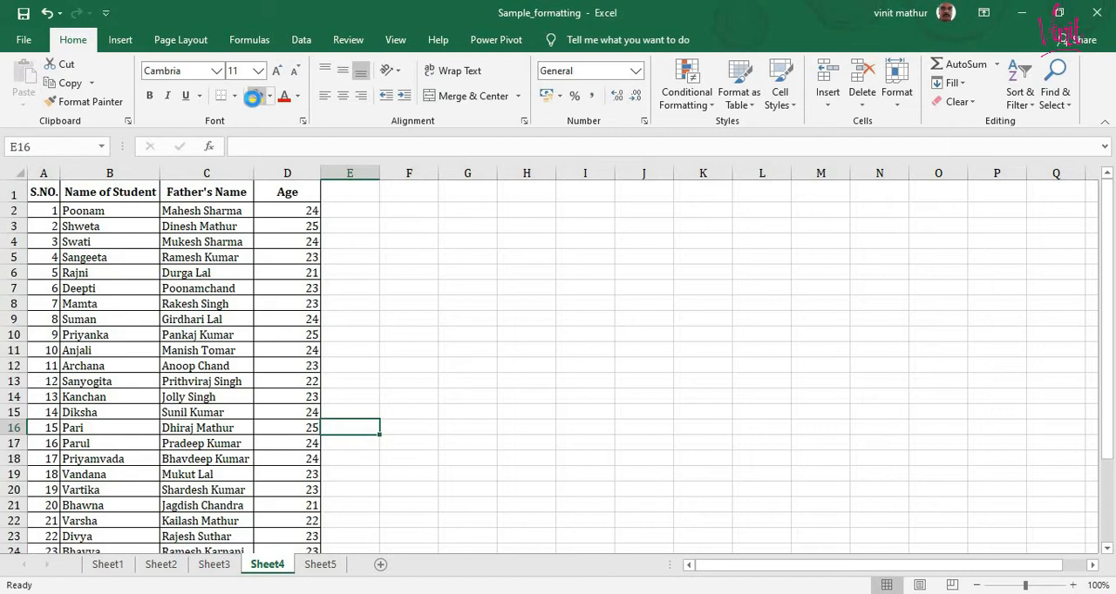
left_click(304, 425)
left_click_drag(304, 426, 335, 427)
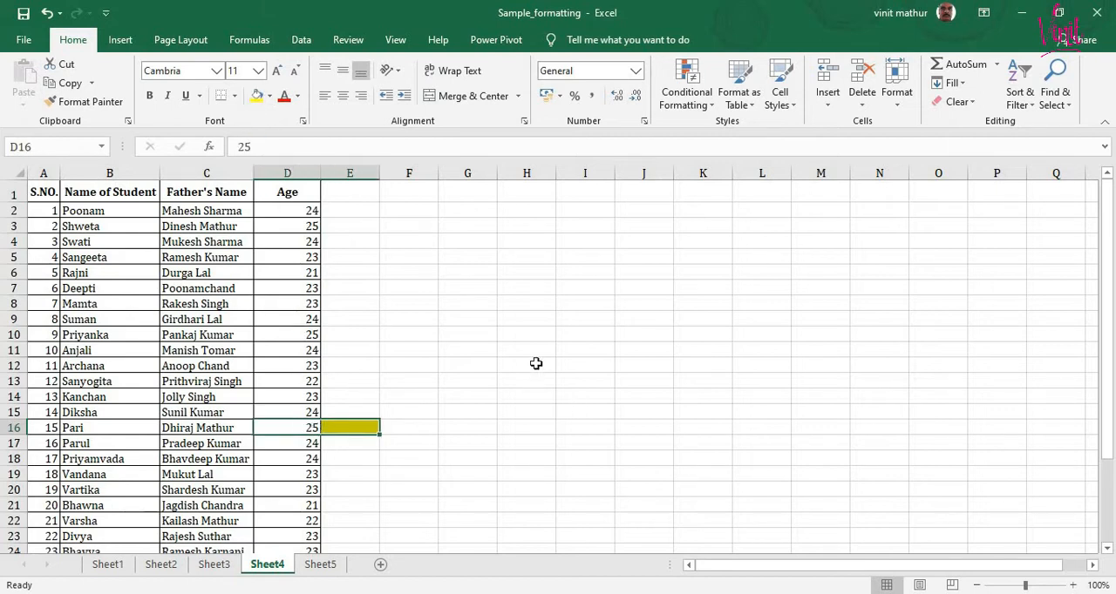
scroll(536, 363, "down", 1)
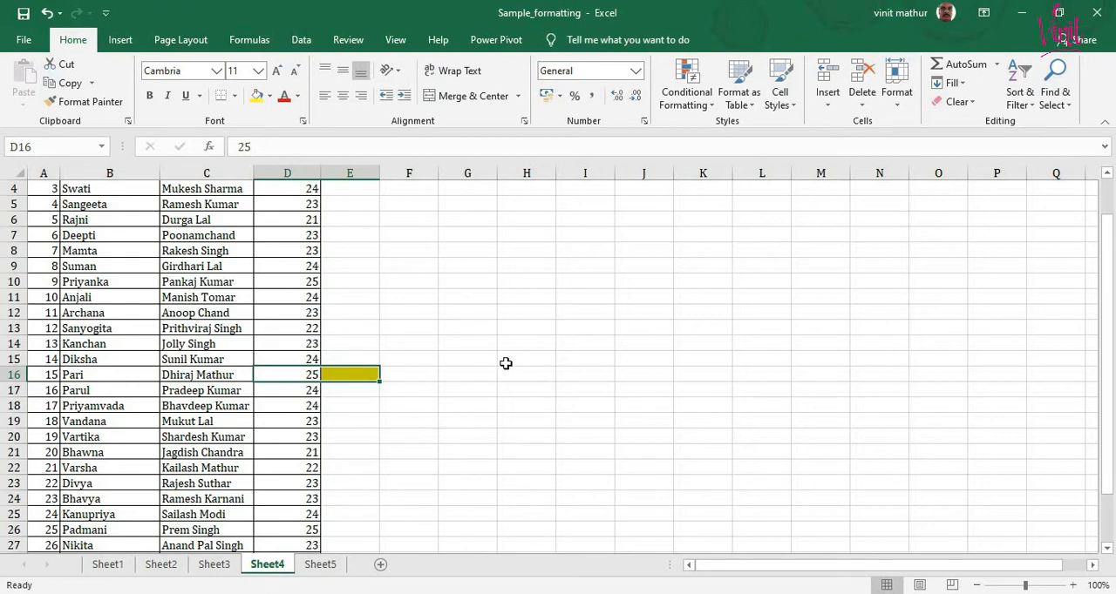
- Insert a blank cell at D16 in the age column, shifting the cells below it down
left_click(452, 374)
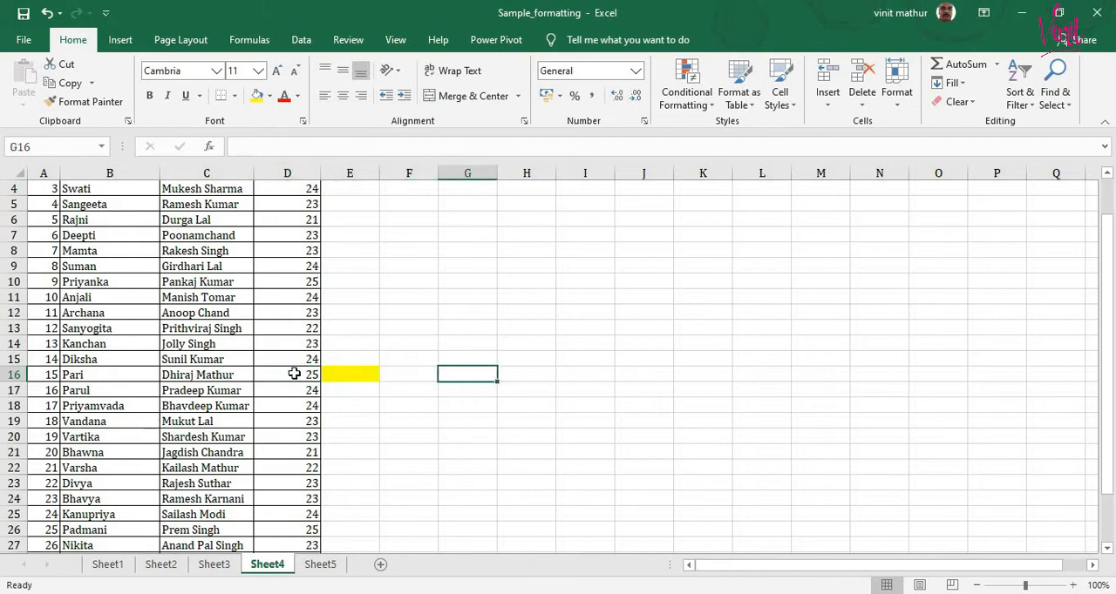
left_click(294, 374)
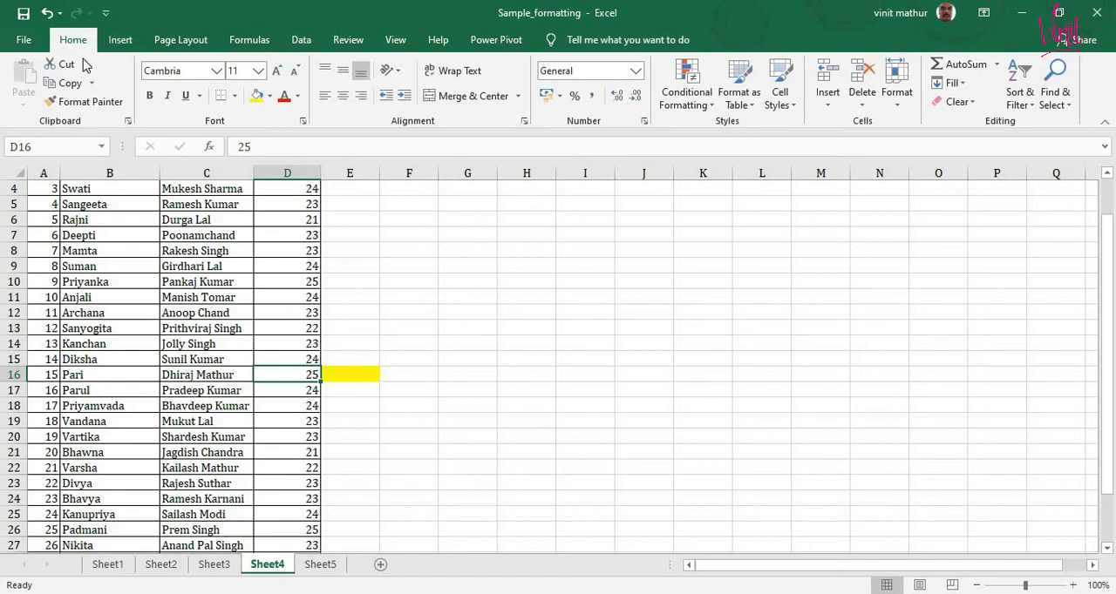
left_click(836, 111)
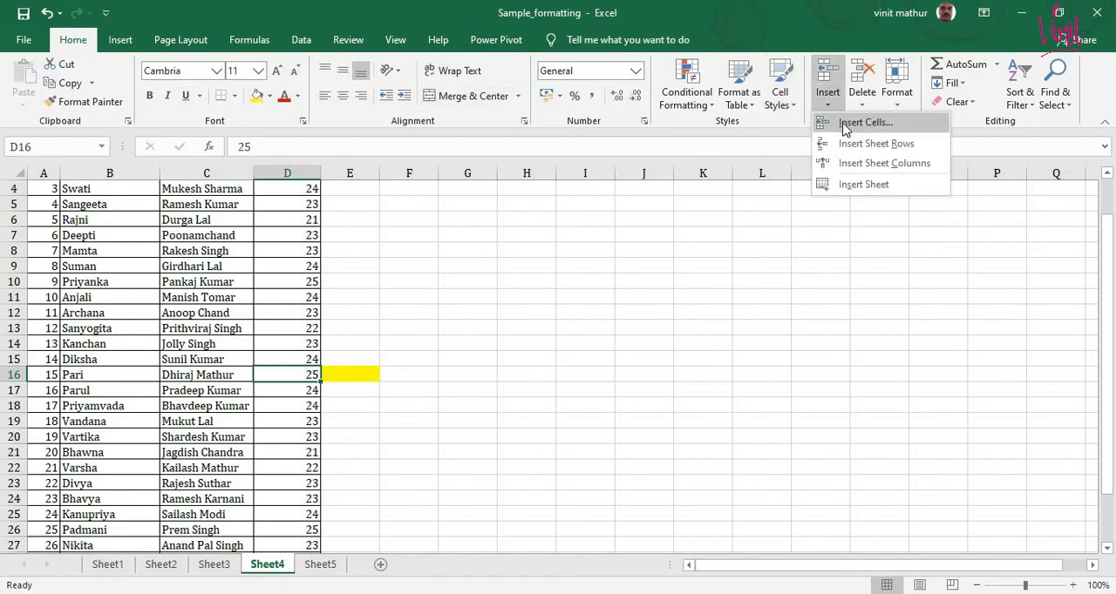
left_click(843, 127)
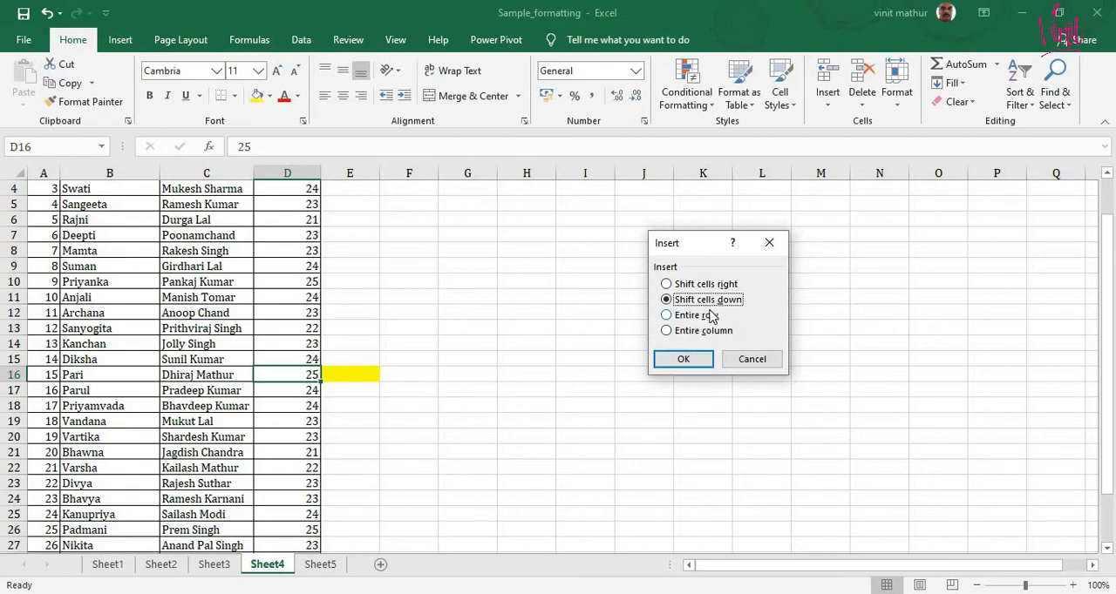
left_click(685, 359)
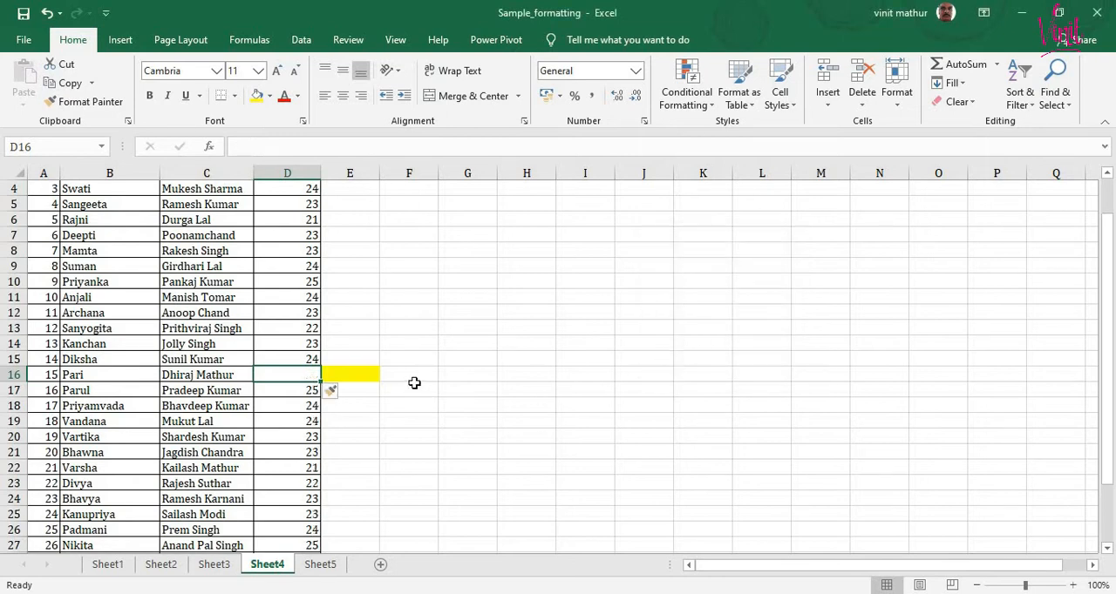
- Enter the age 21 in the blank cell D16 and check the shifted ages down to the end of the list
scroll(393, 366, "down", 1)
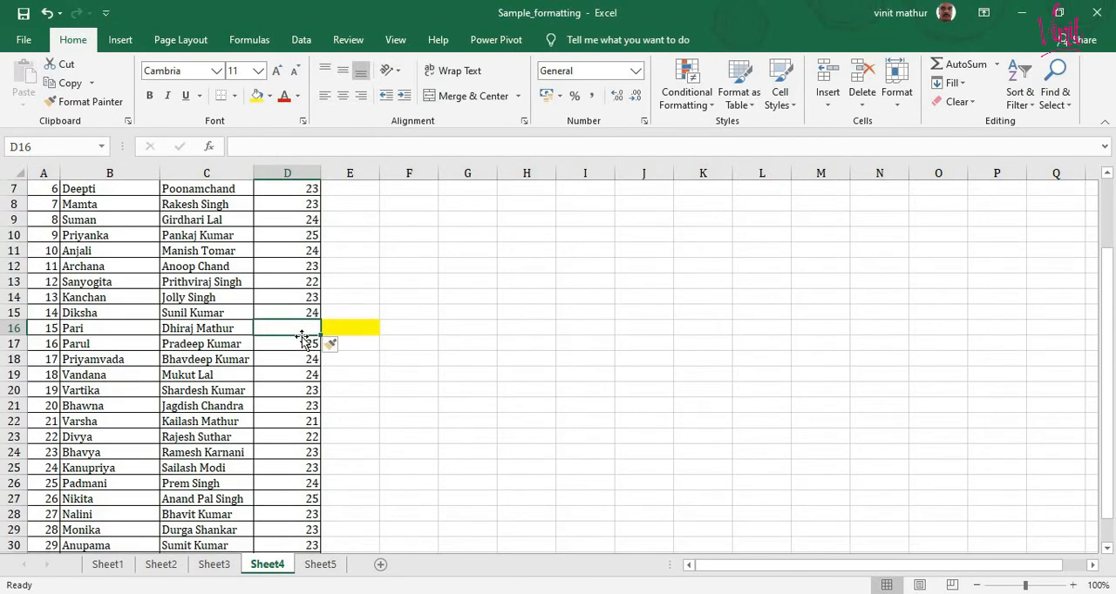
type("21")
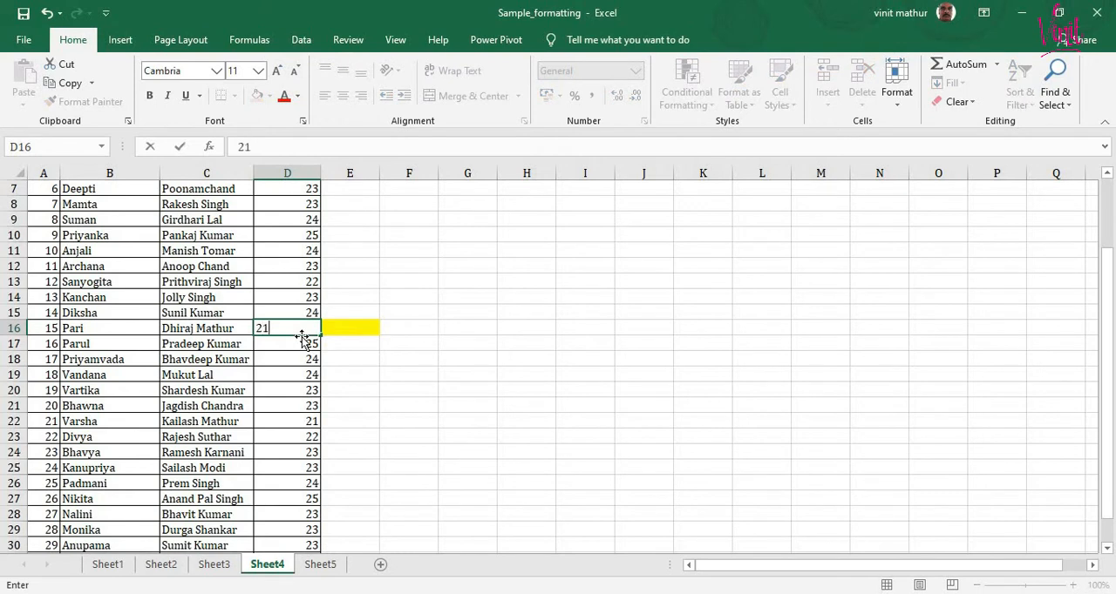
key("Return")
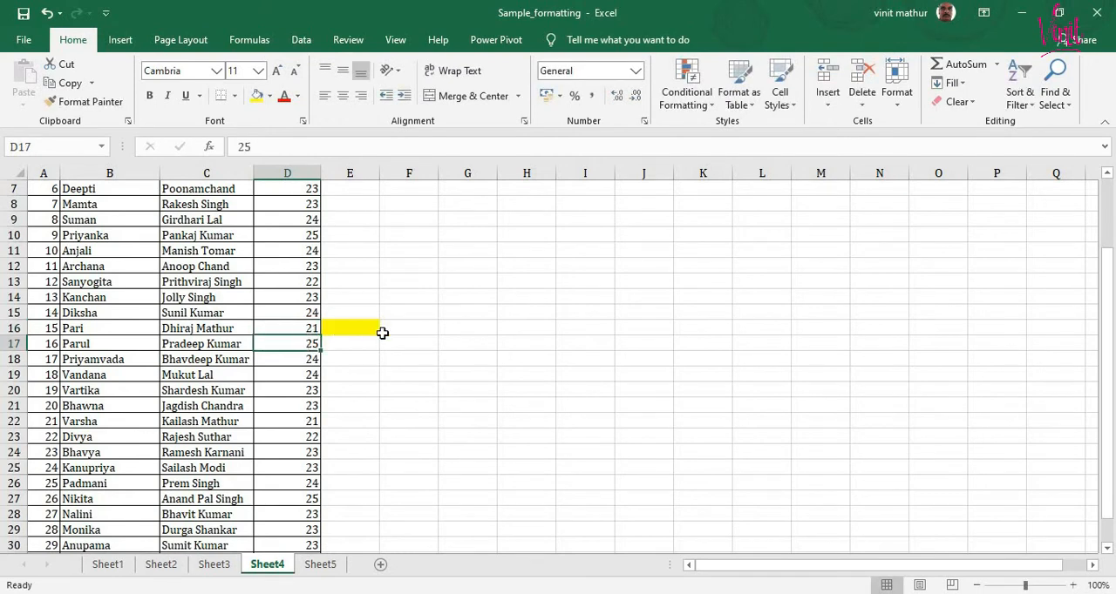
scroll(449, 333, "down", 1)
scroll(449, 333, "down", 2)
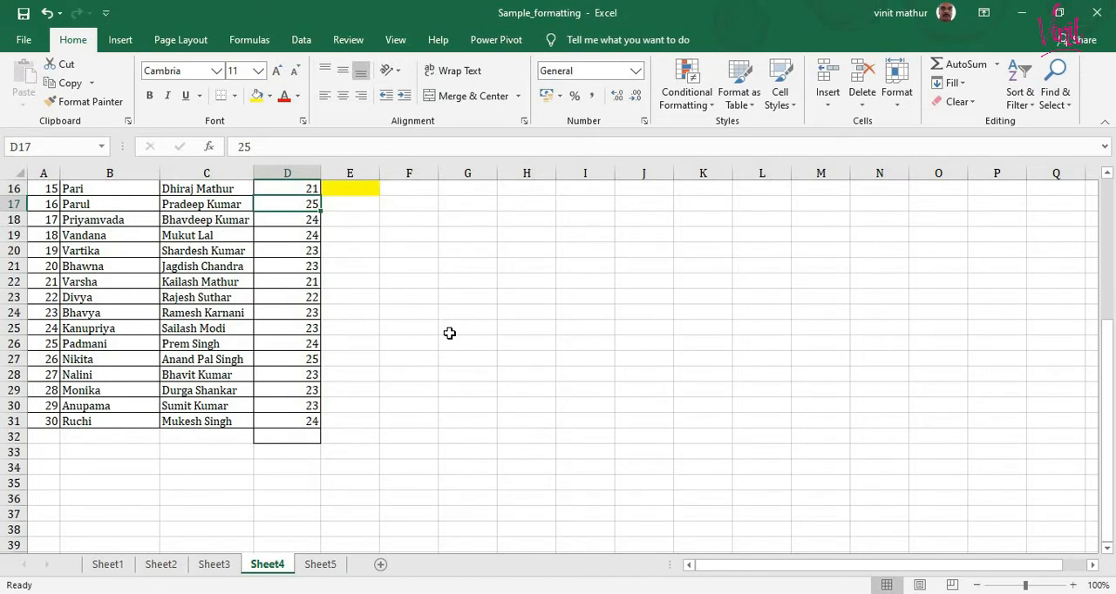
scroll(449, 333, "up", 2)
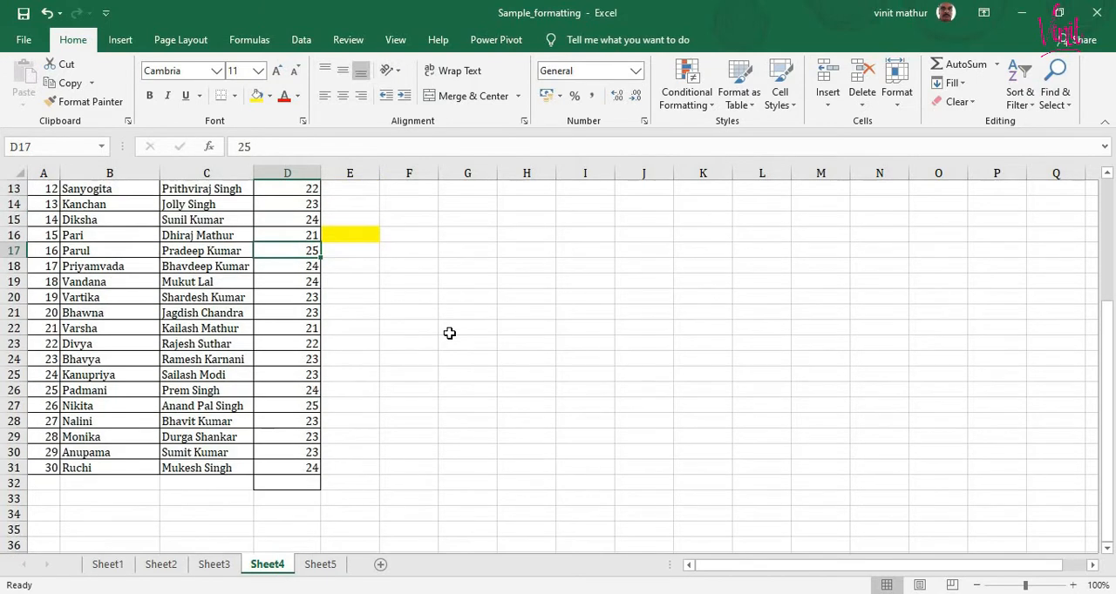
scroll(449, 333, "up", 1)
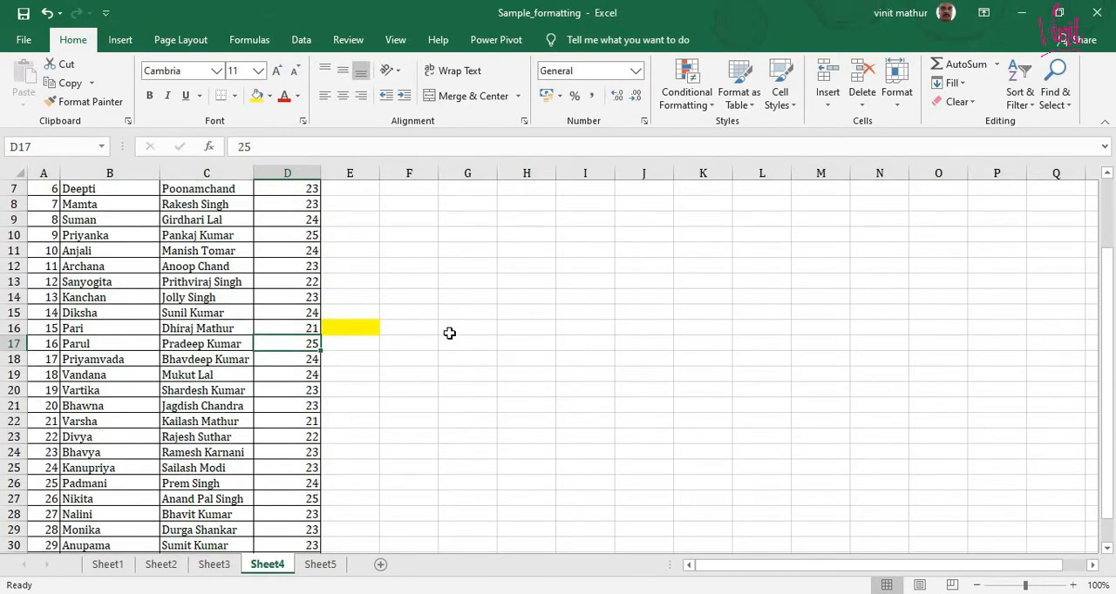
- Start a sample list in column I by entering Ram, Sita and Bharat in cells I12 to I14
left_click(588, 266)
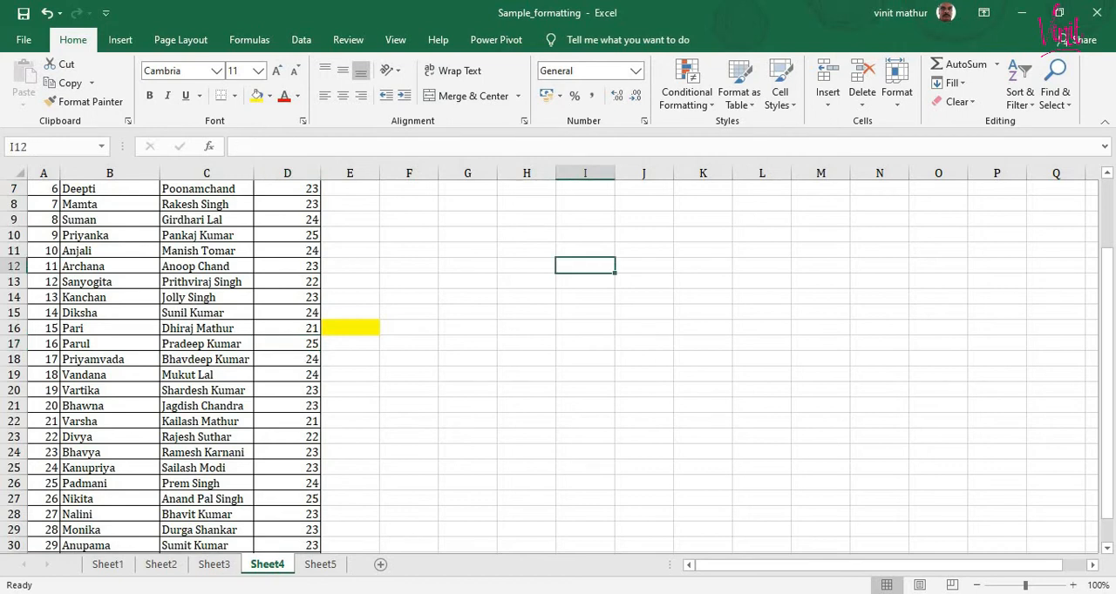
type("Ram")
key("Return")
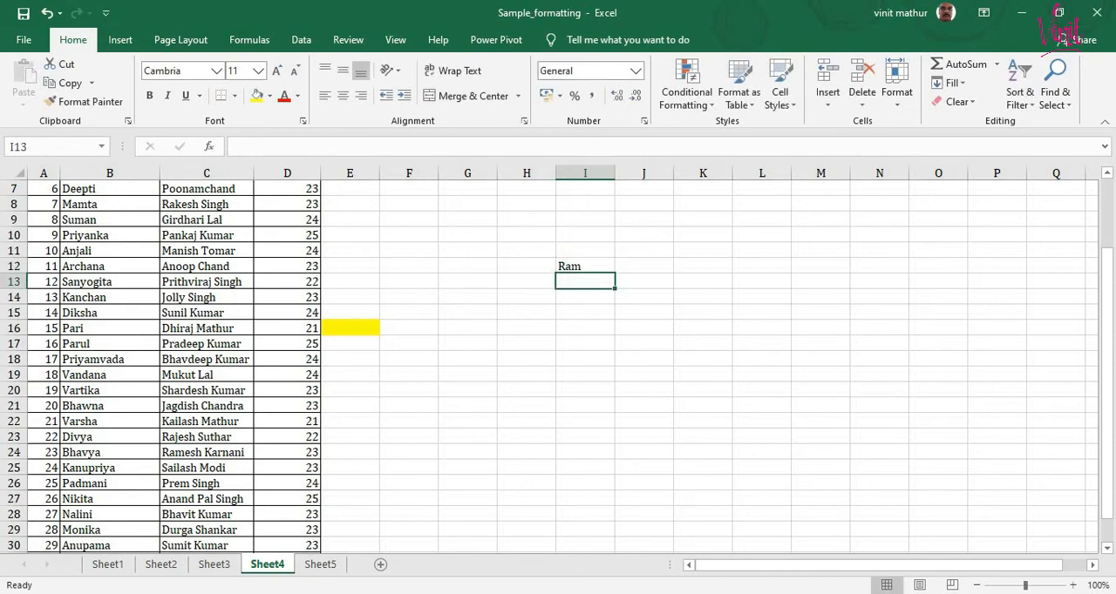
type("Sita")
key("Return")
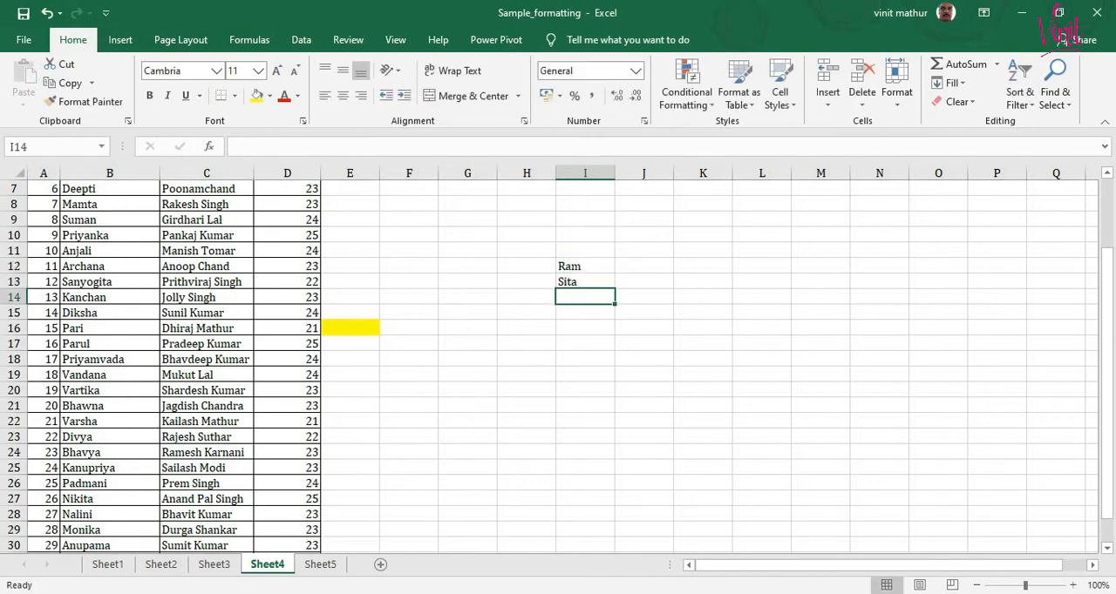
type("B")
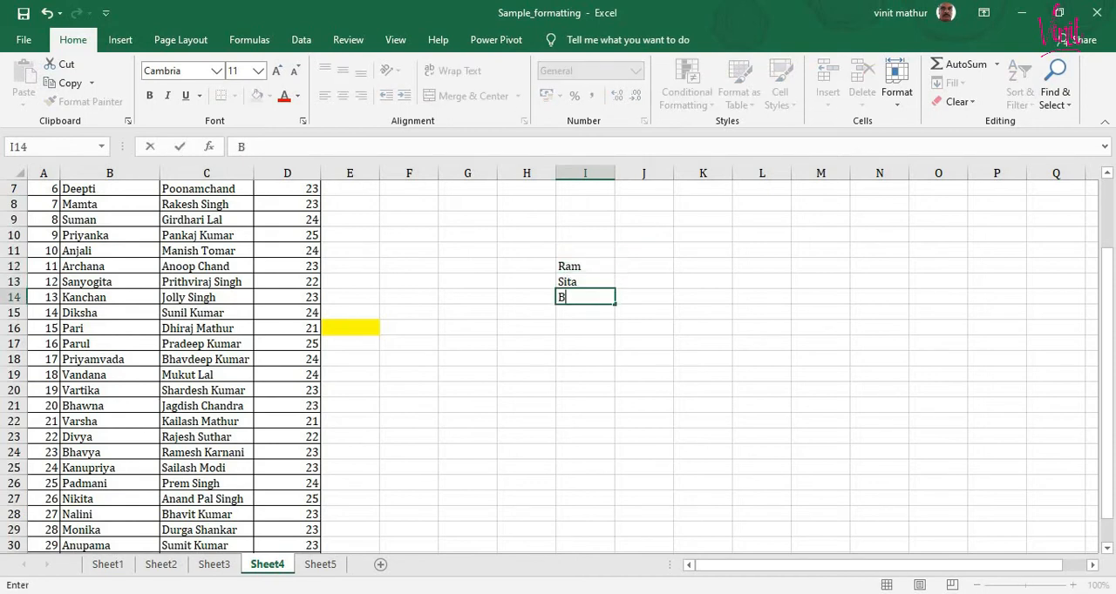
type("harat")
key("Return")
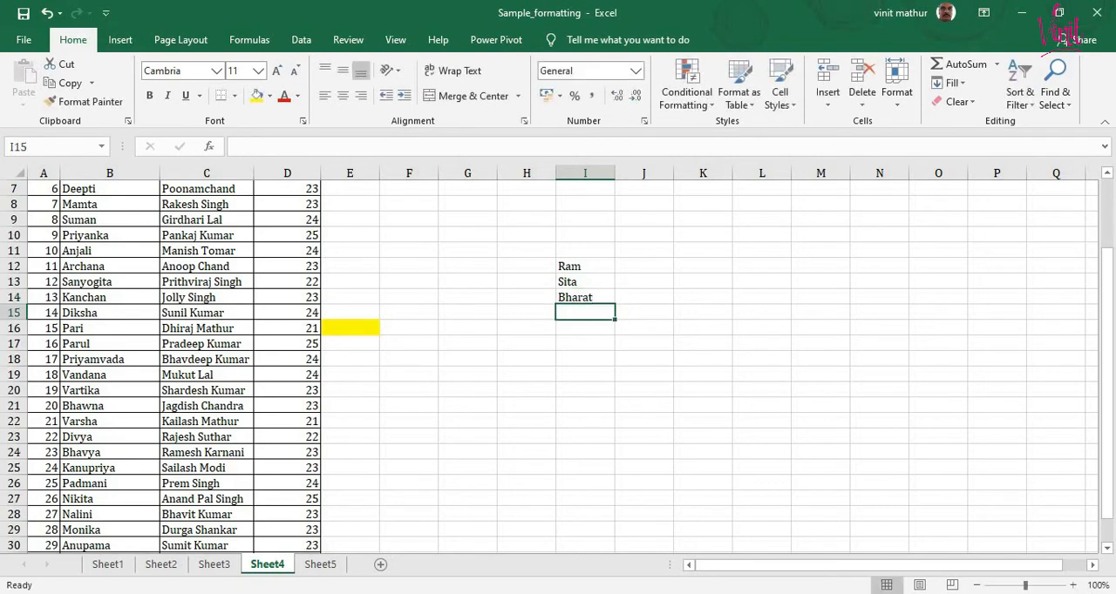
- Continue the sample list with Lakshman in I15 and Hanuman in I16
type("Lakshm")
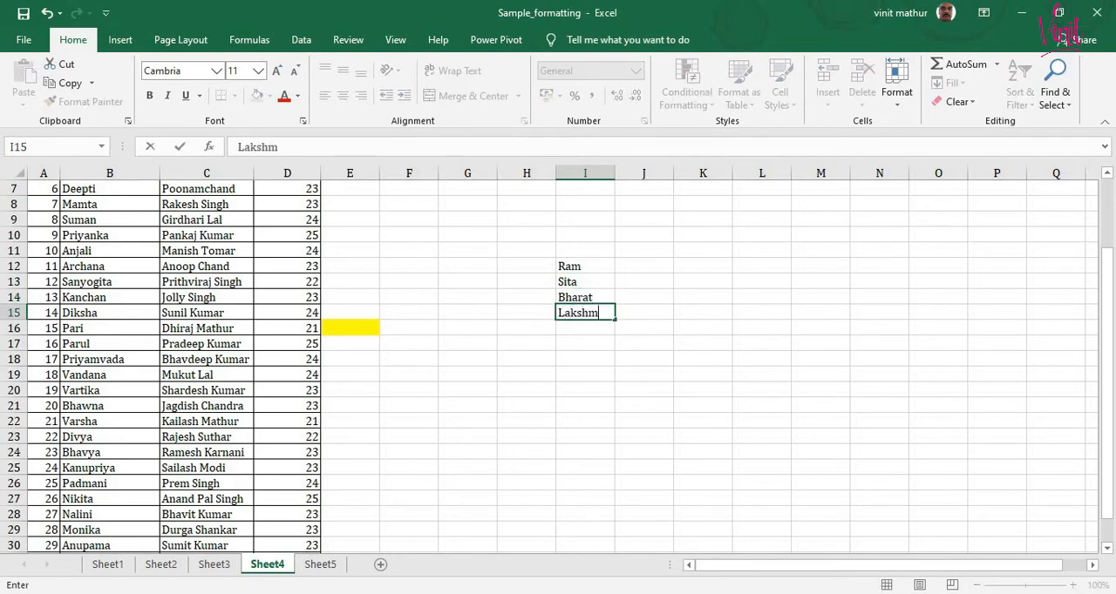
type("an")
key("Return")
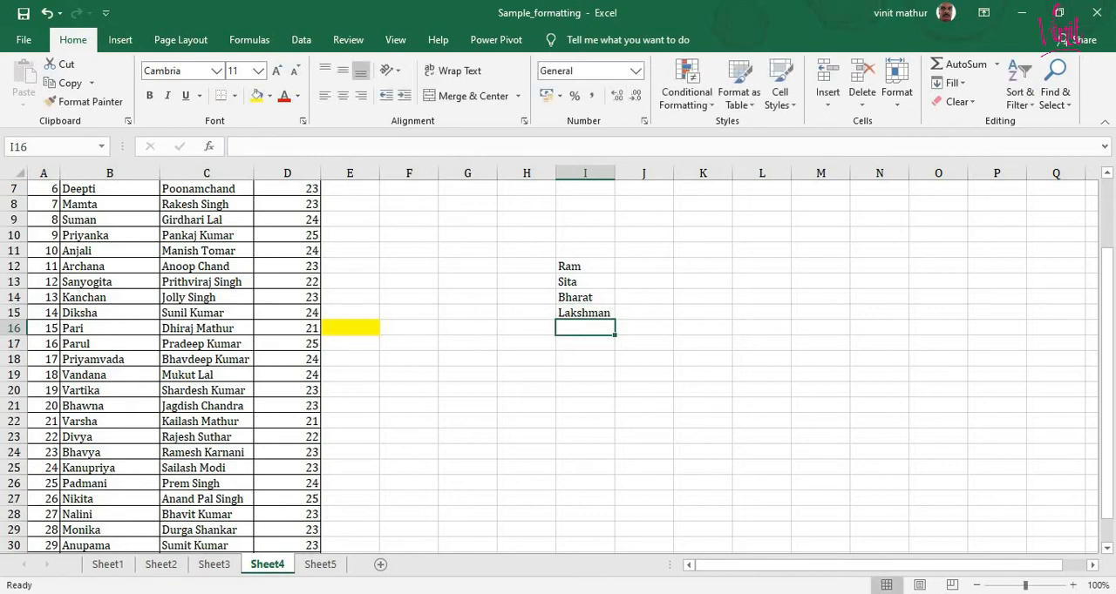
type("Han")
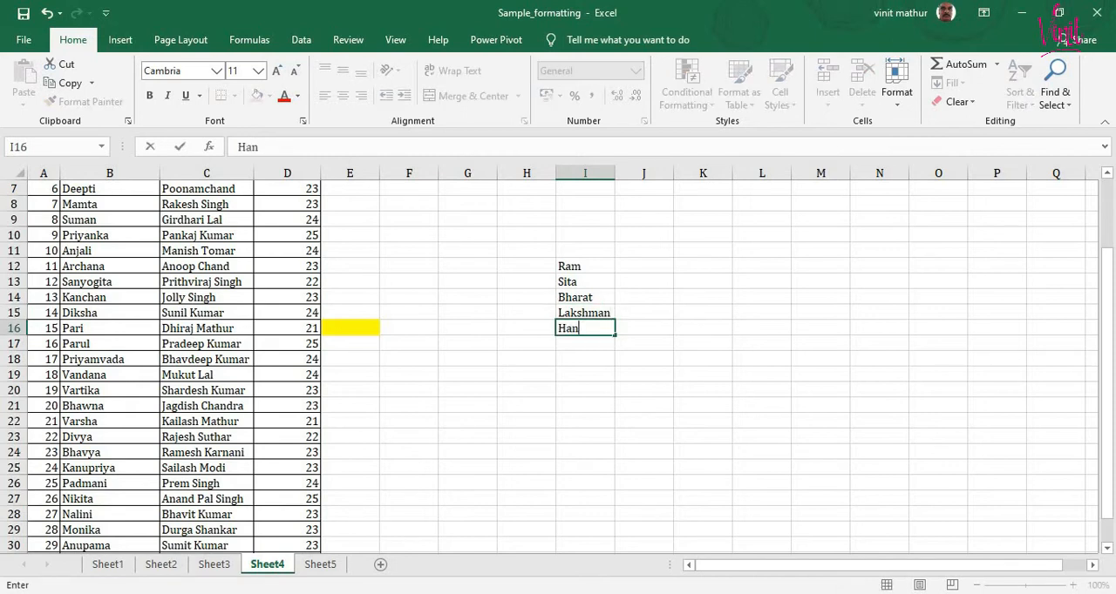
type("uman")
key("Return")
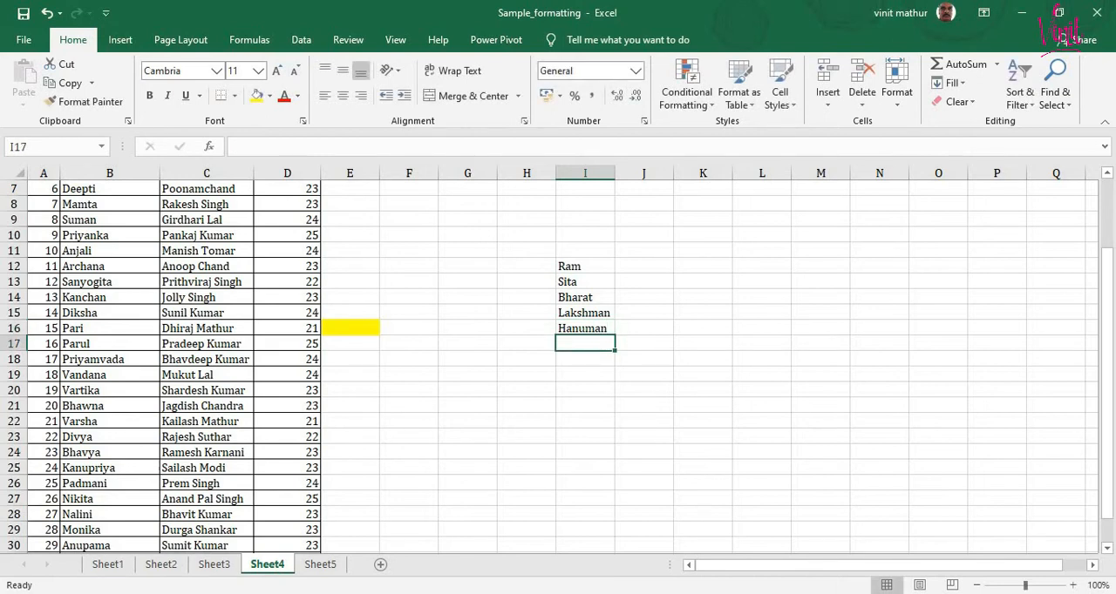
- Insert a cell at I14 above Bharat, shifting cells down, and enter Luv in it
left_click(596, 294)
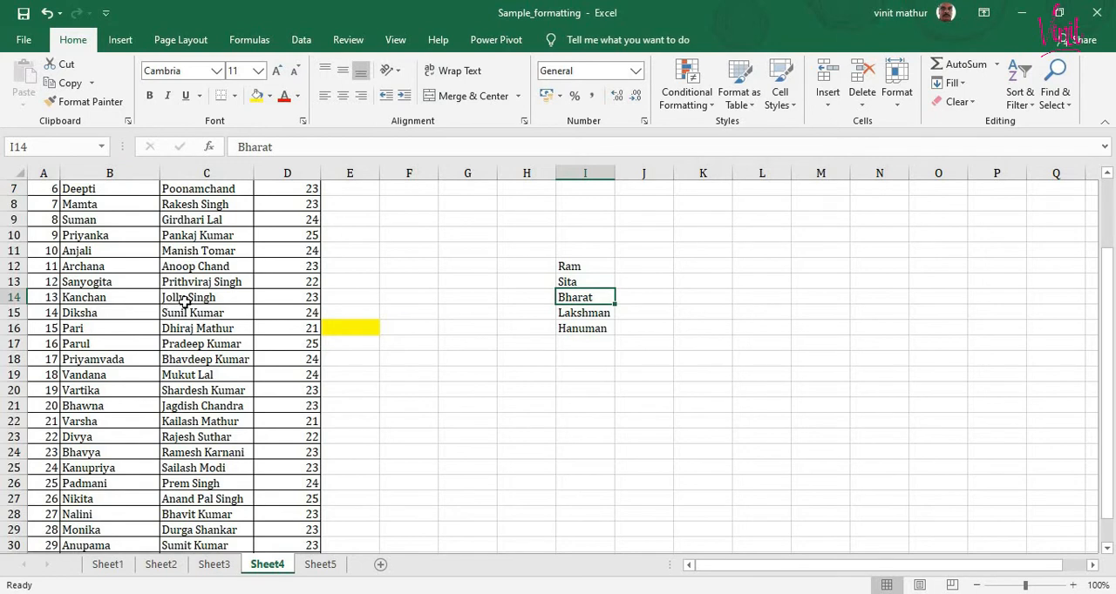
left_click(827, 103)
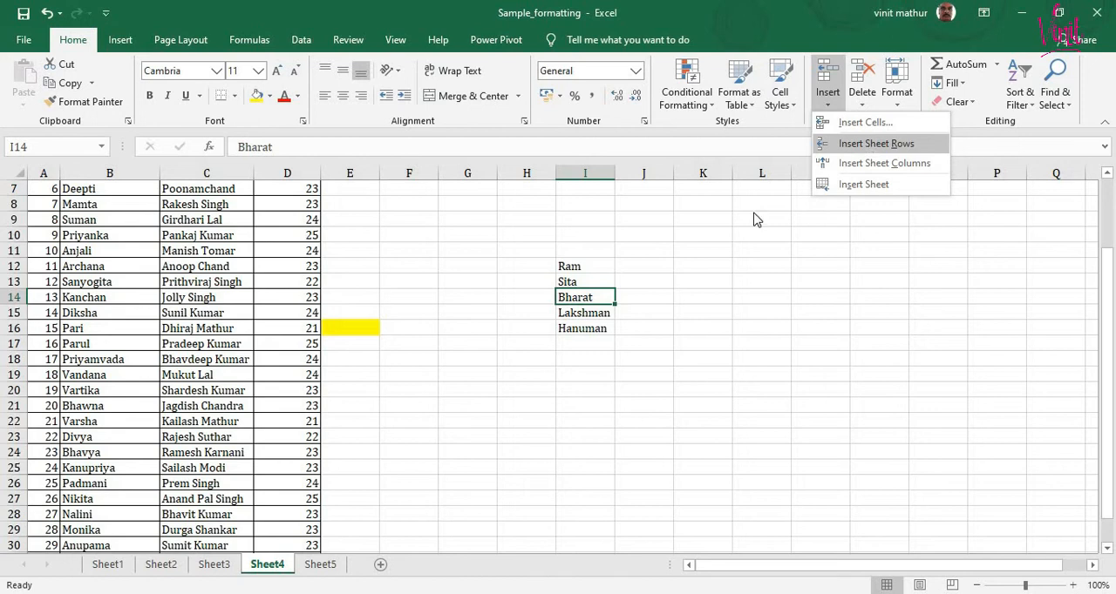
left_click(577, 299)
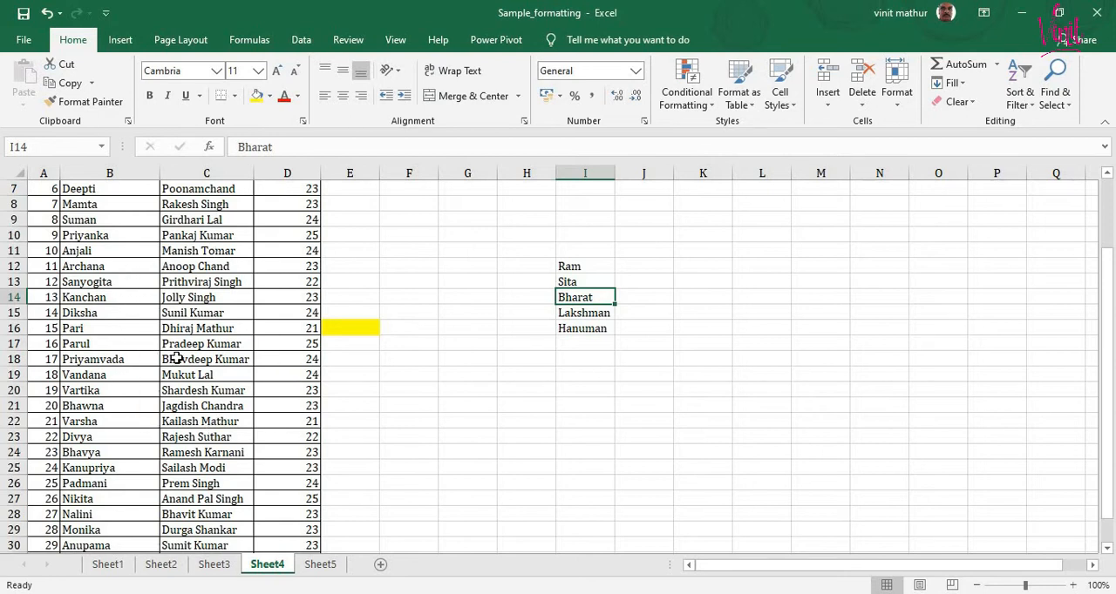
left_click(826, 108)
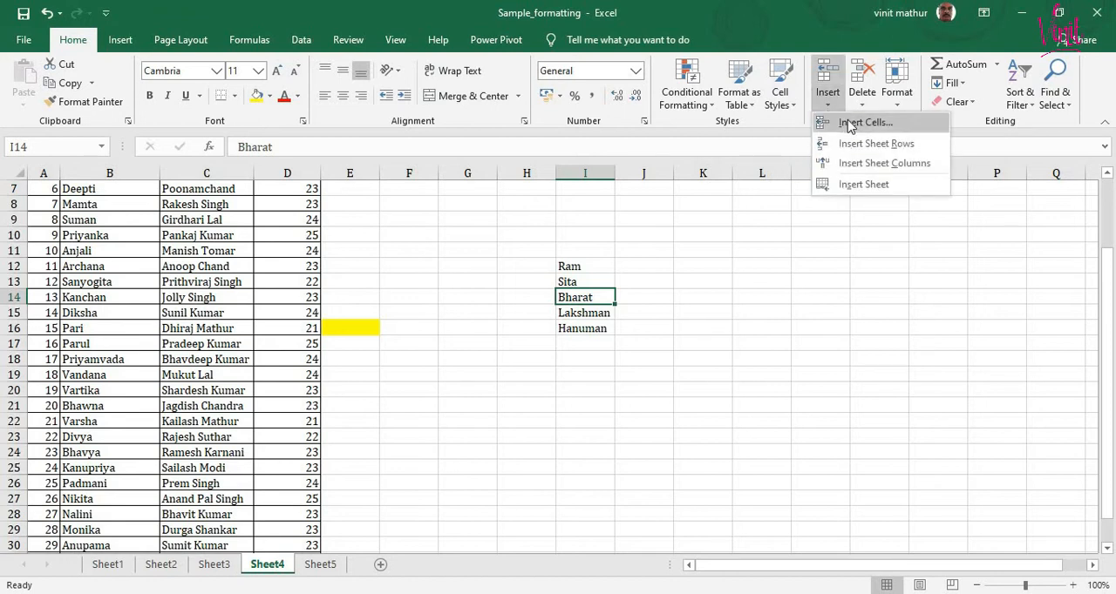
left_click(850, 125)
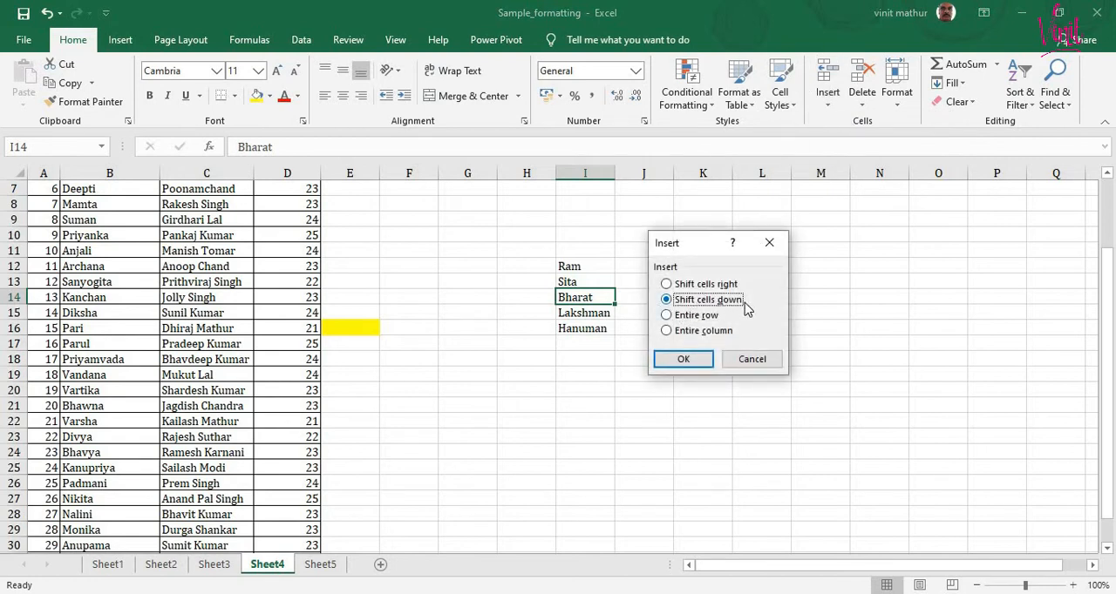
left_click(684, 360)
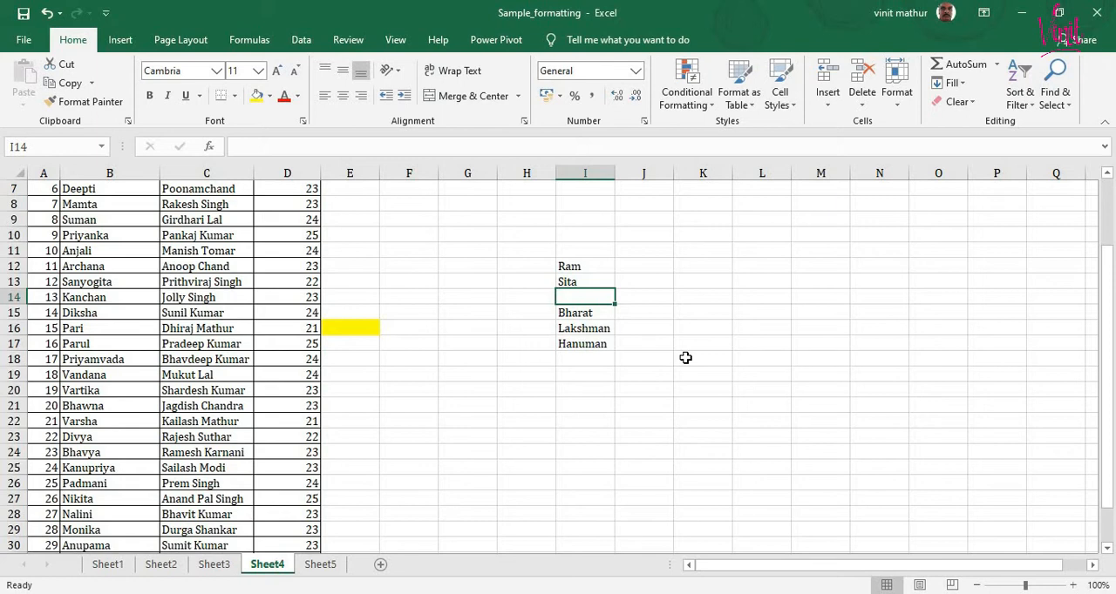
type("Lu")
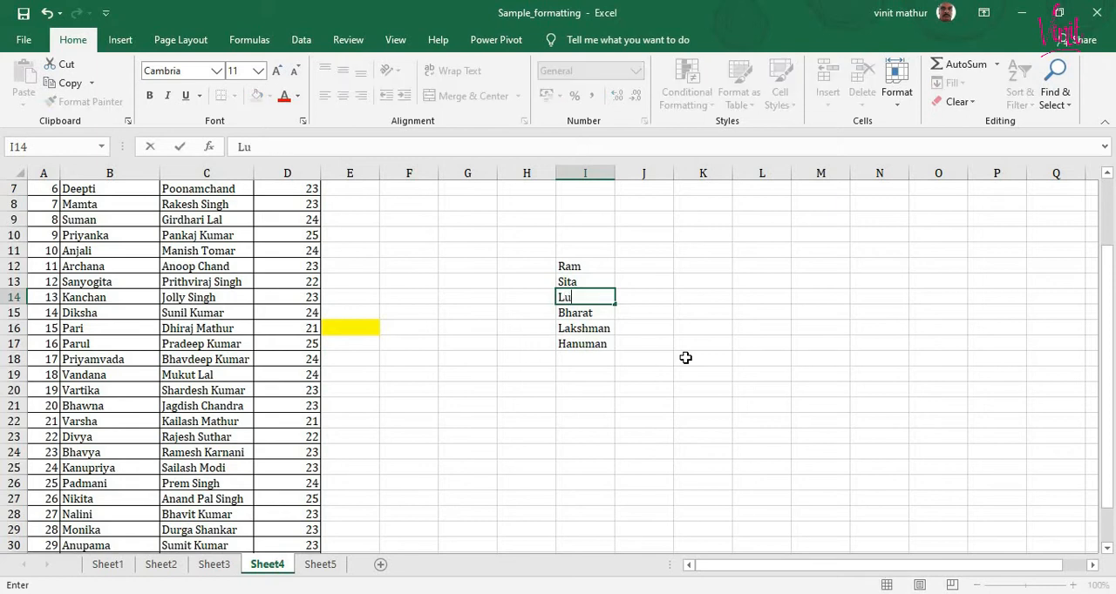
type("v")
key("Return")
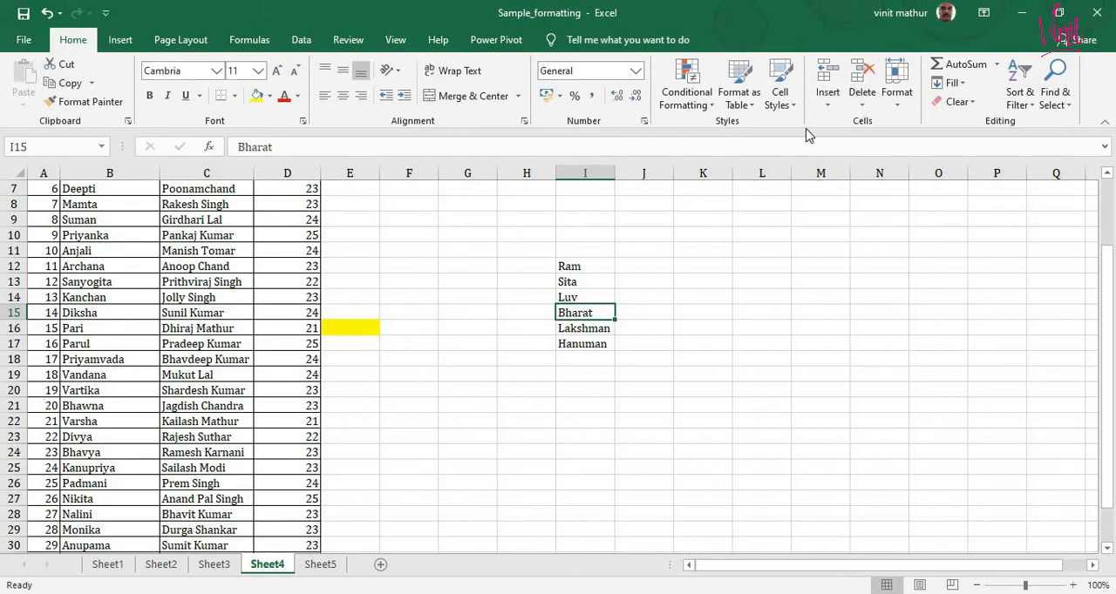
- Insert another cell at I15 above Bharat, shifting cells down, and enter Kush in it
left_click(827, 105)
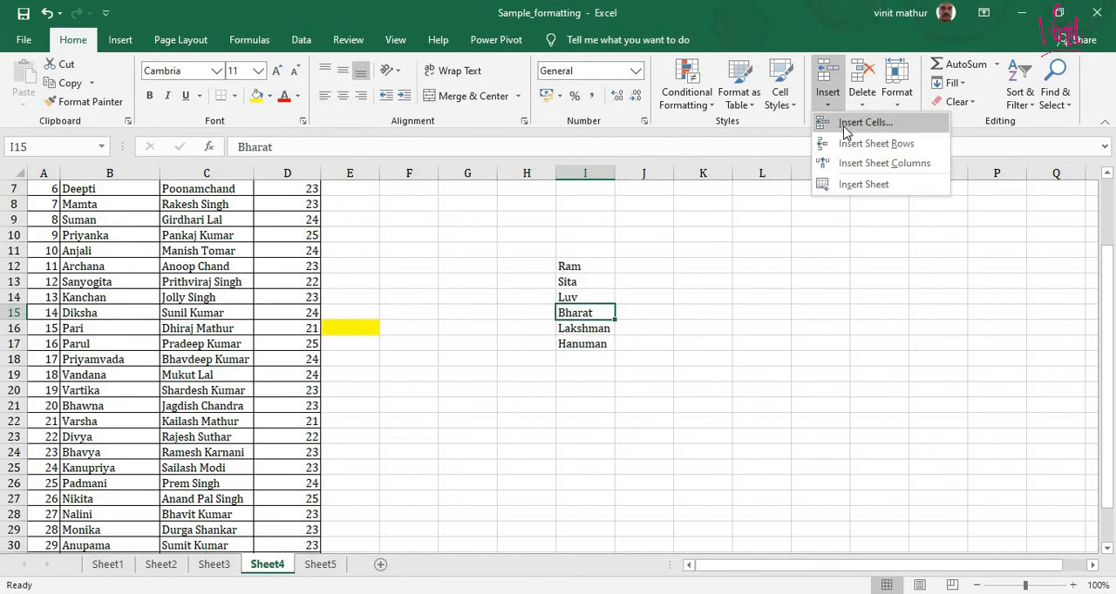
left_click(845, 123)
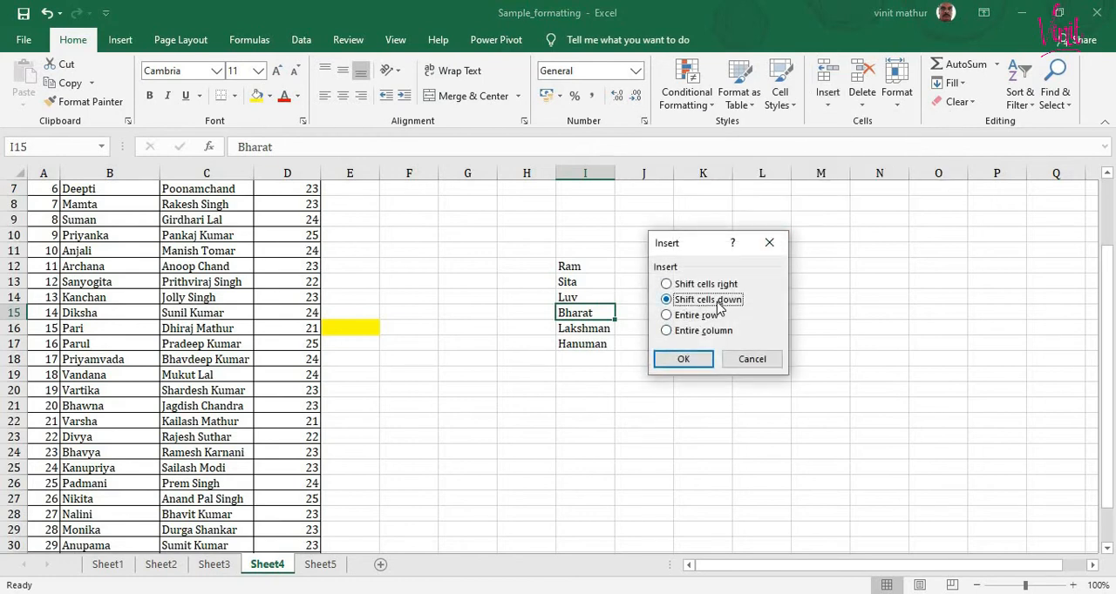
left_click(689, 360)
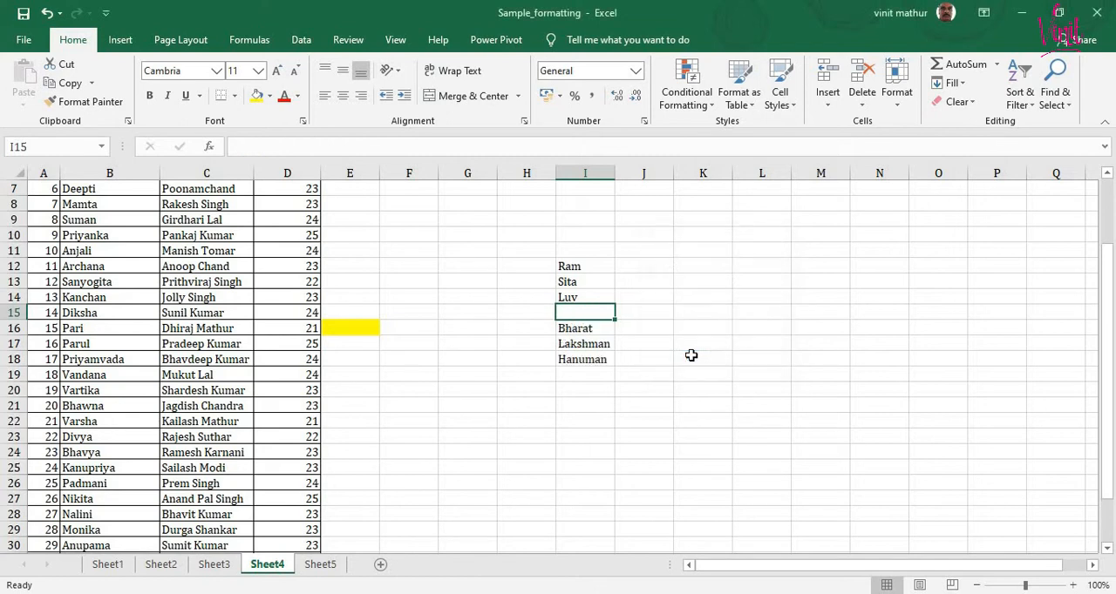
type("K")
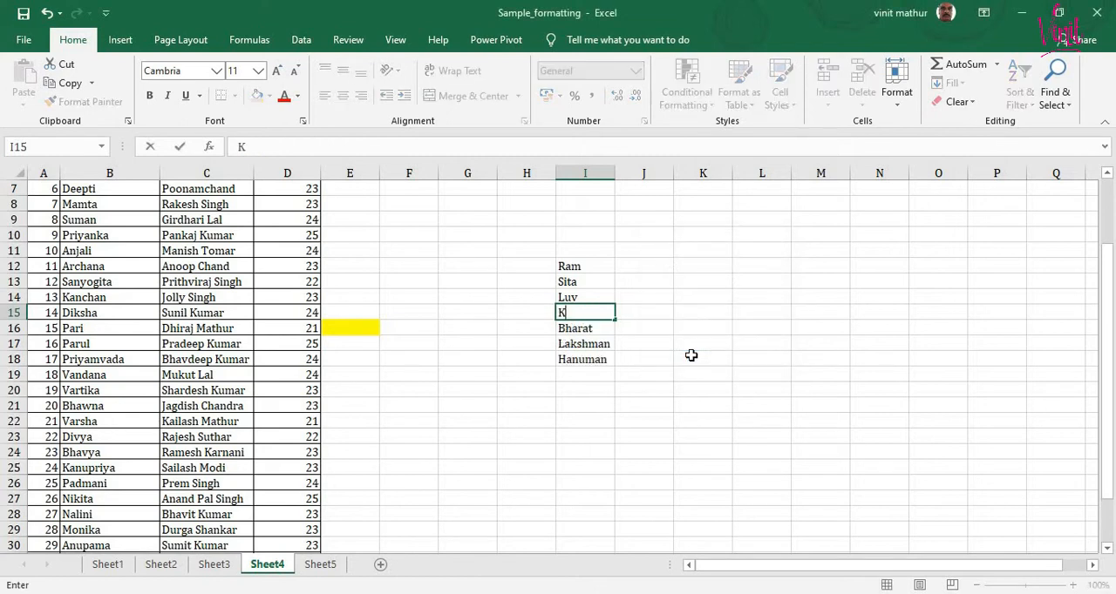
type("ush")
key("Return")
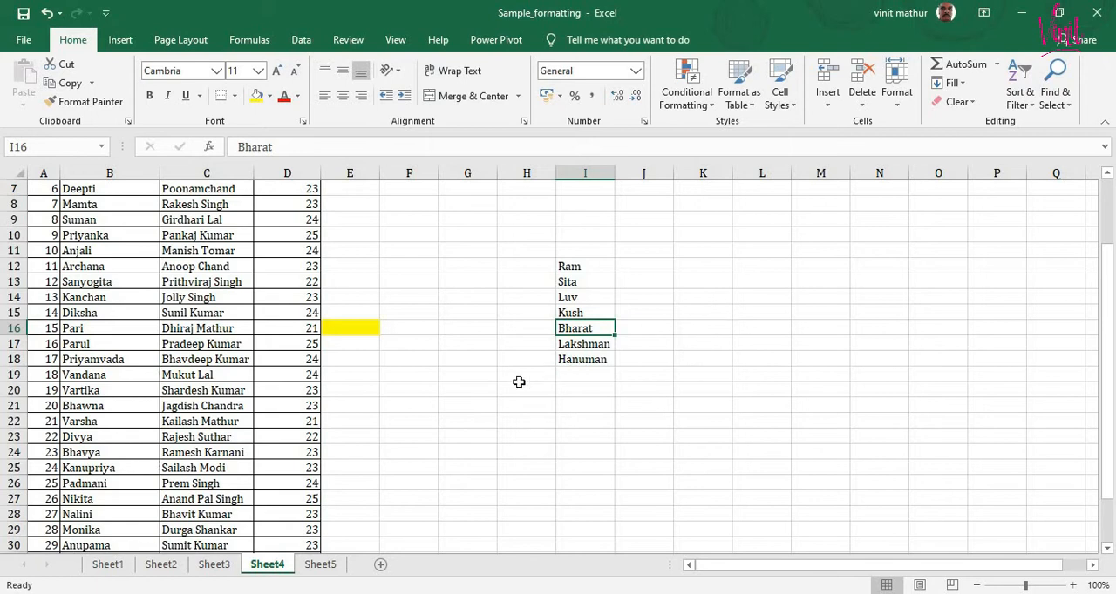
- On Sheet5, insert a new sheet row above the Particular and month header row
left_click(329, 571)
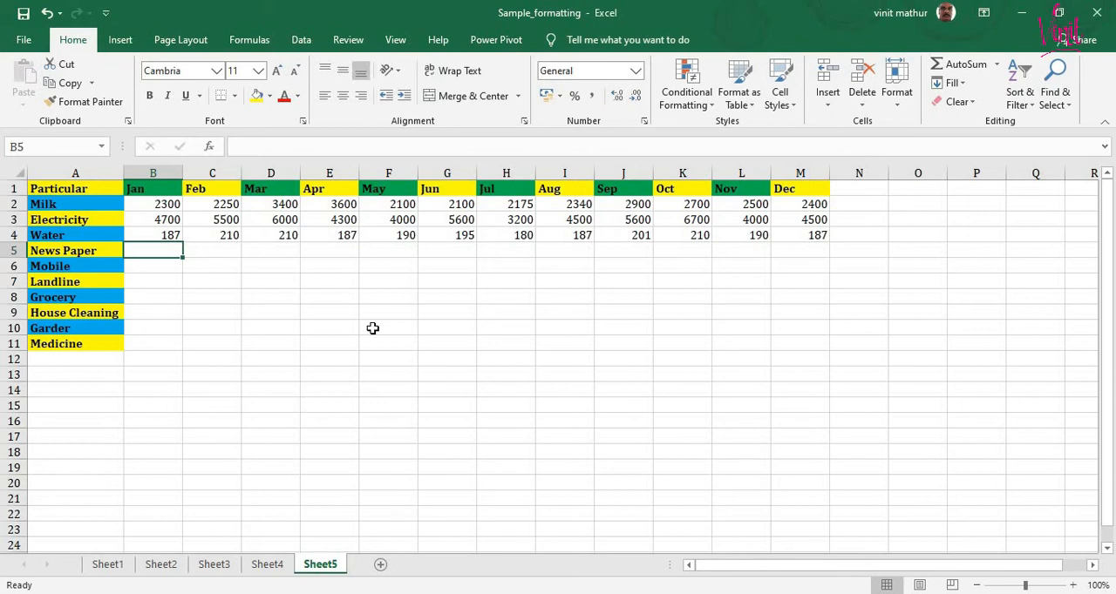
left_click(88, 188)
left_click(827, 102)
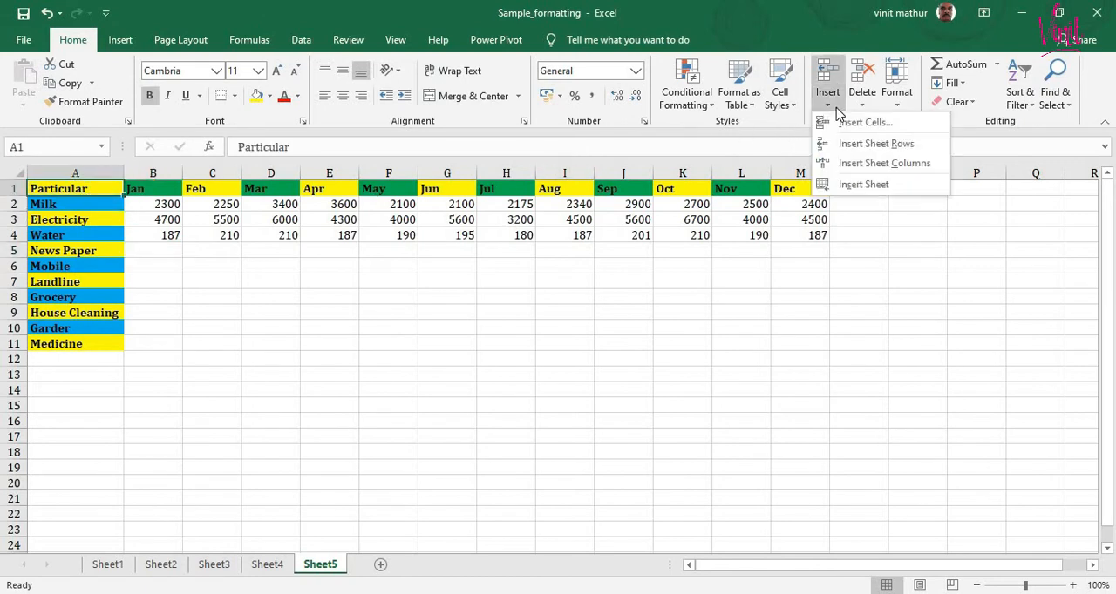
left_click(878, 145)
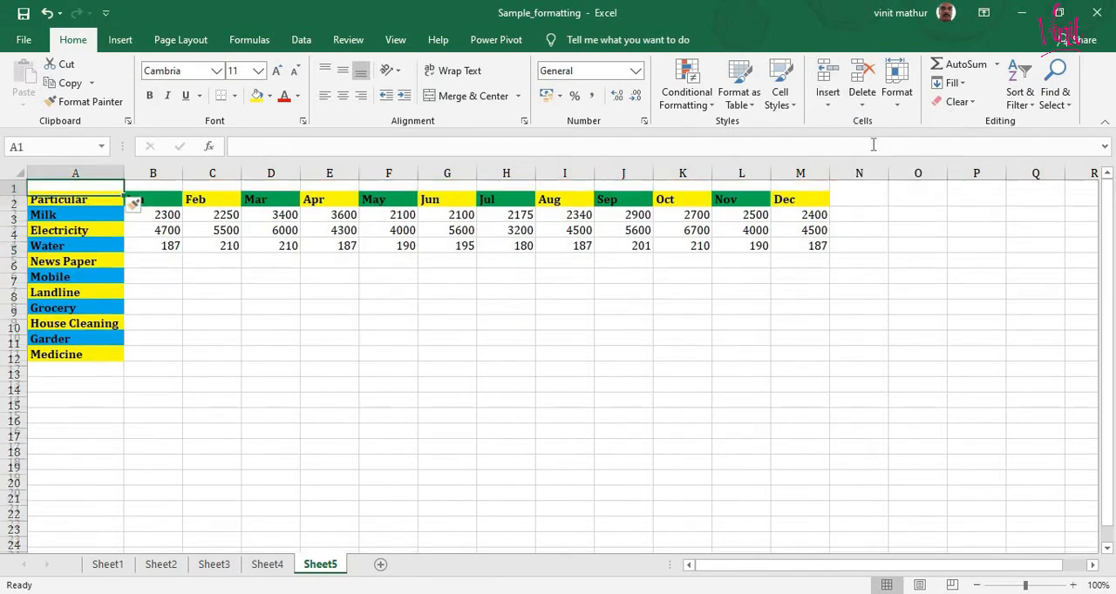
- Merge and center cells A1 to M1 and make row 1 slightly taller
left_click_drag(77, 186, 816, 188)
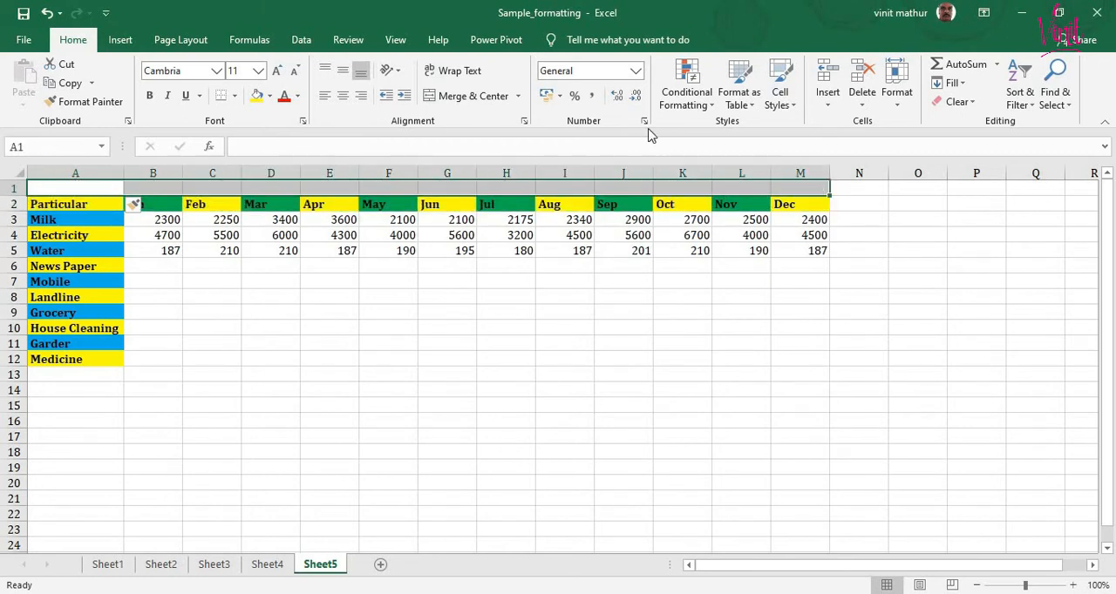
left_click(471, 95)
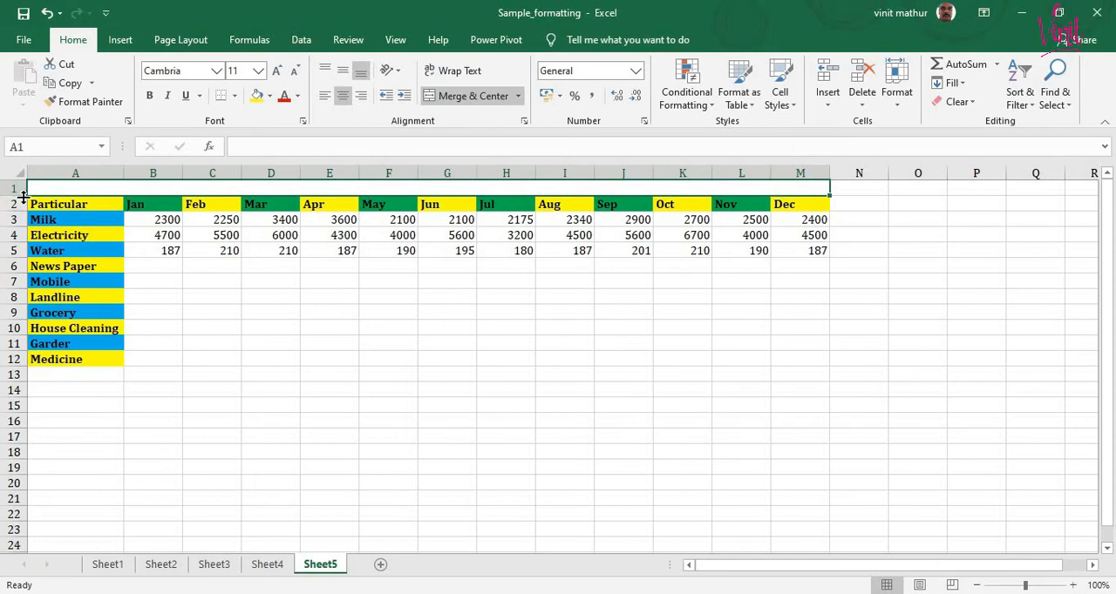
left_click_drag(16, 194, 16, 200)
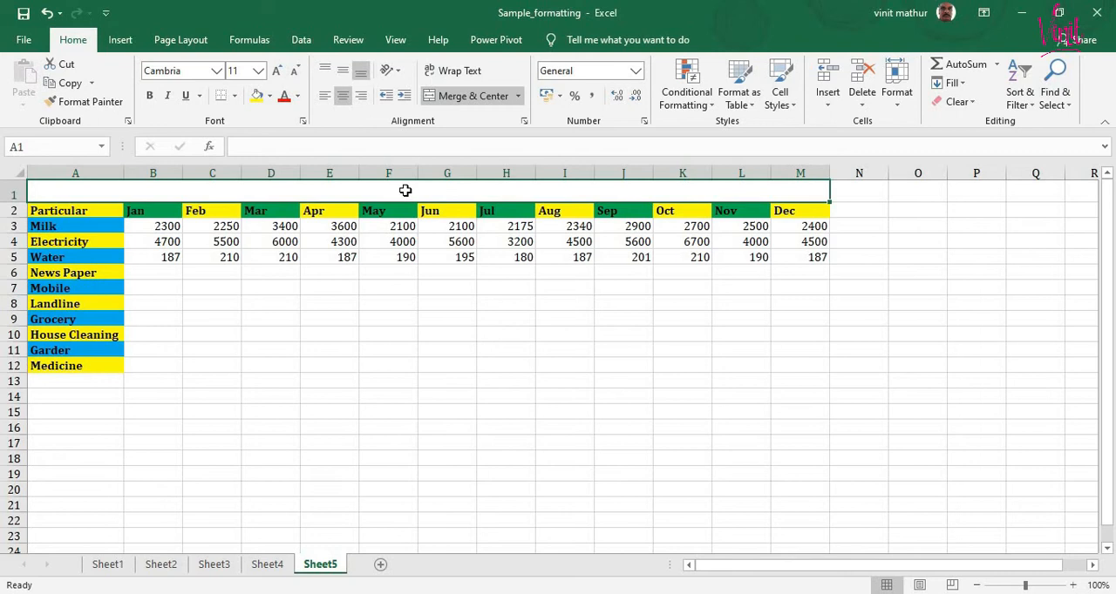
- Enter the title Monthly Expenditure in the merged cell above the expense table
type("Mont")
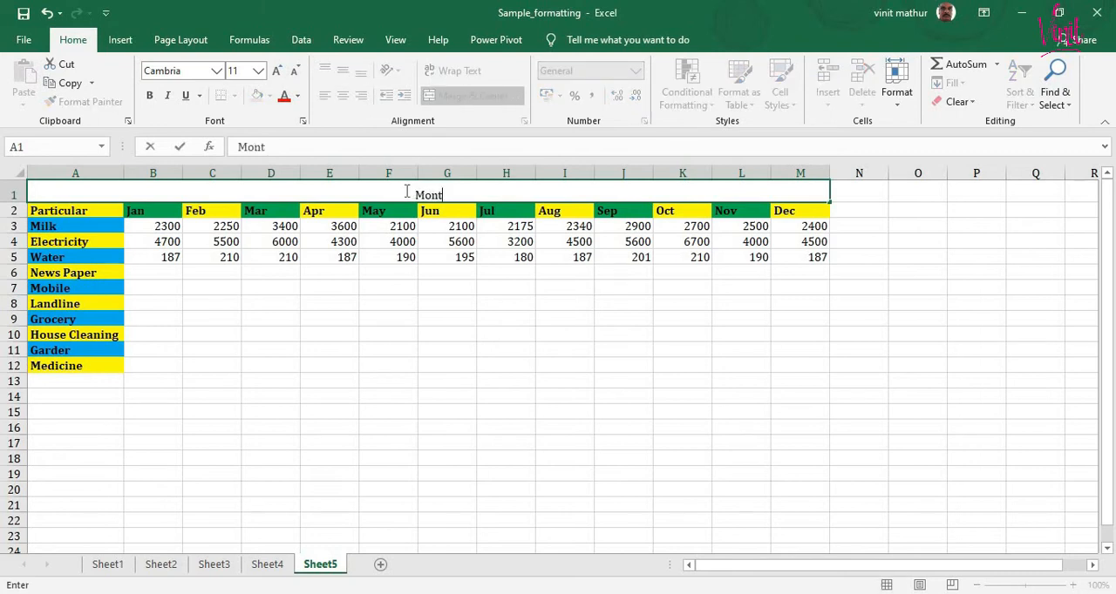
type("hly Expe")
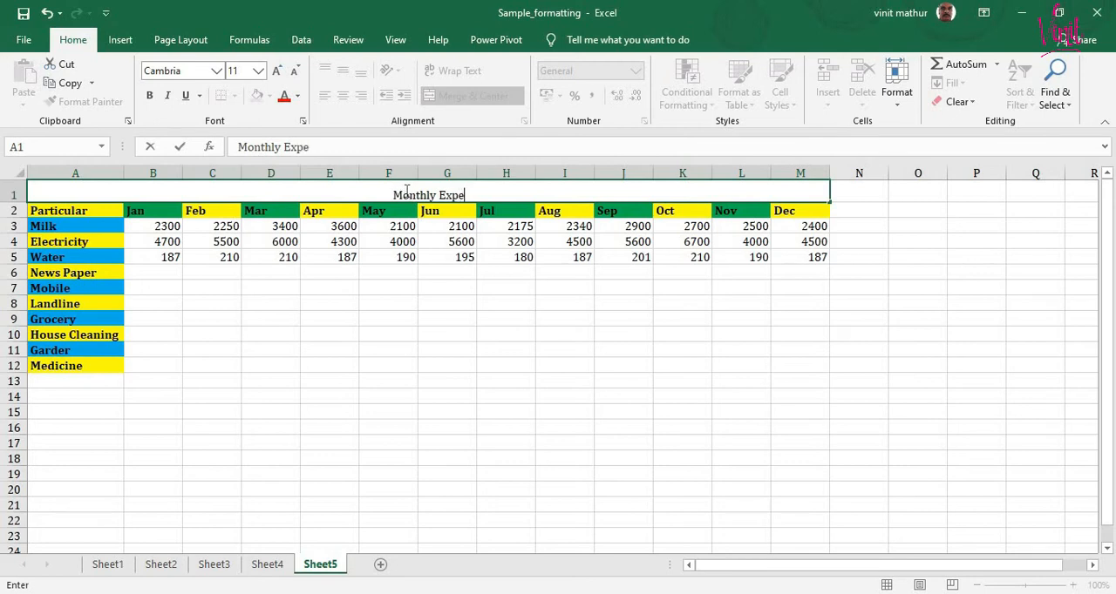
type("nditure")
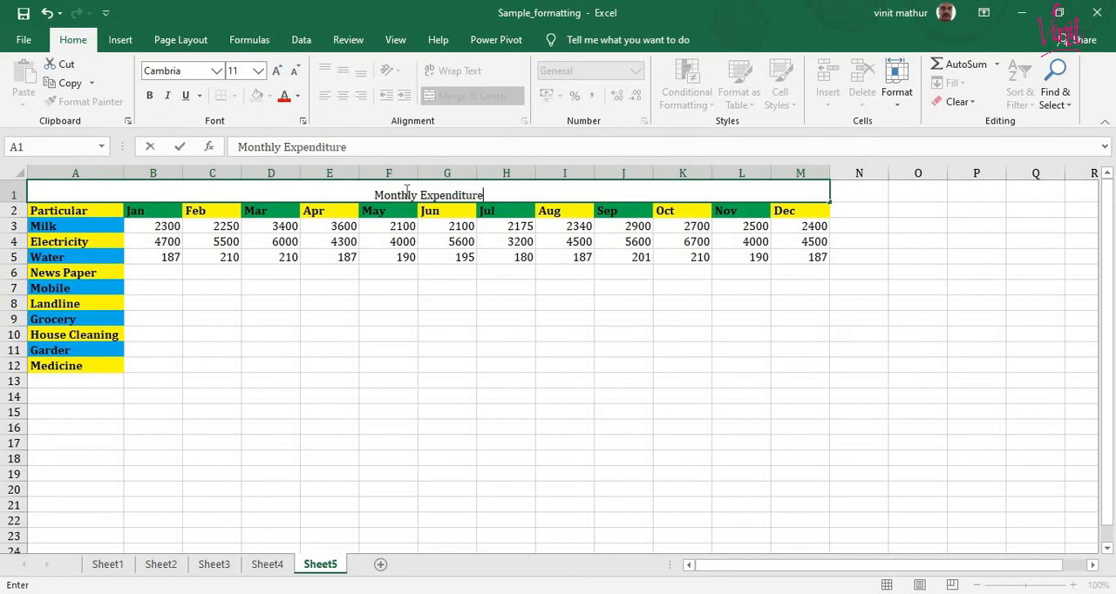
key("Return")
- Format the Monthly Expenditure title as middle-aligned, bold, size 14 text with all borders
left_click(406, 190)
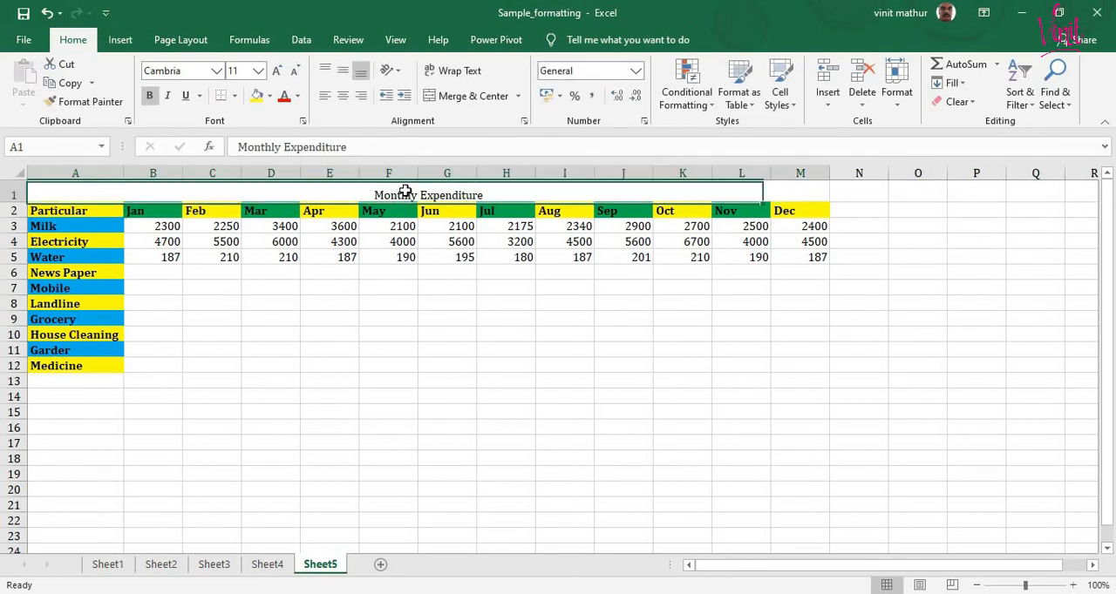
left_click(343, 70)
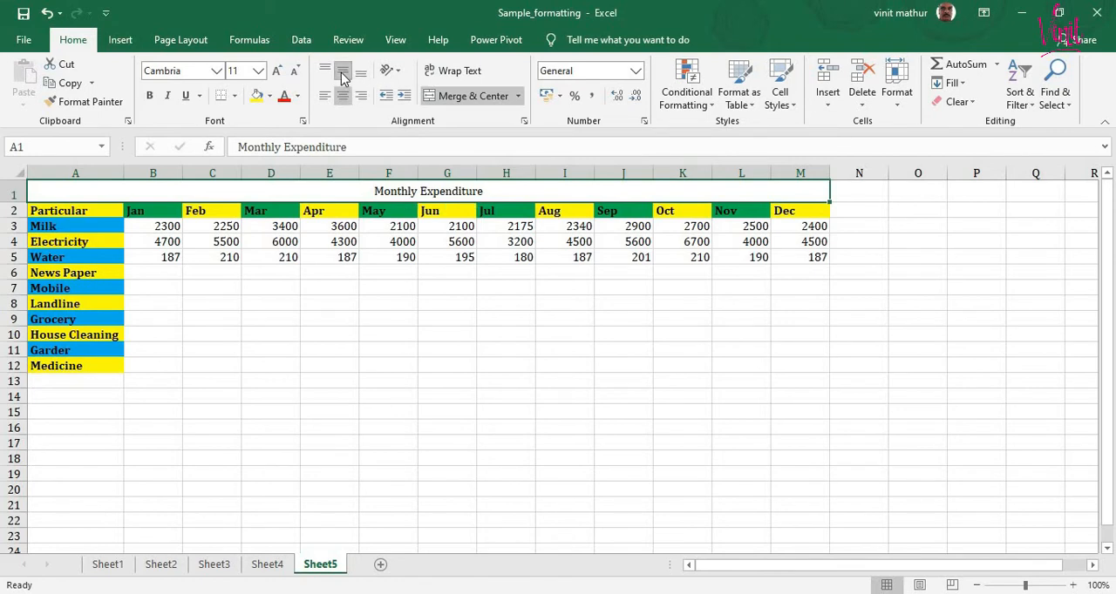
left_click(149, 95)
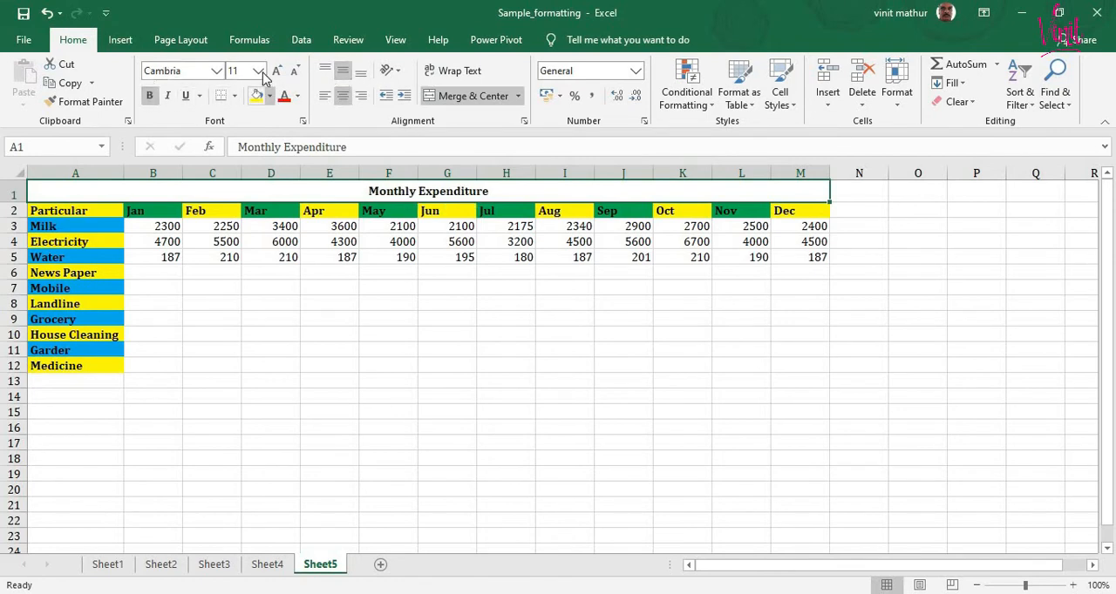
left_click(258, 71)
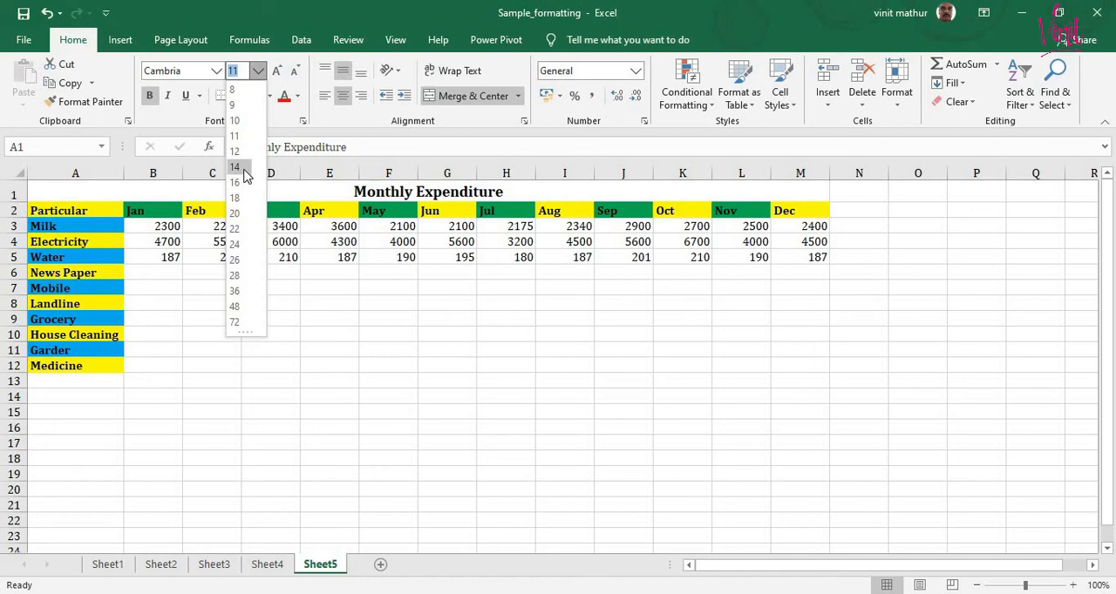
left_click(244, 174)
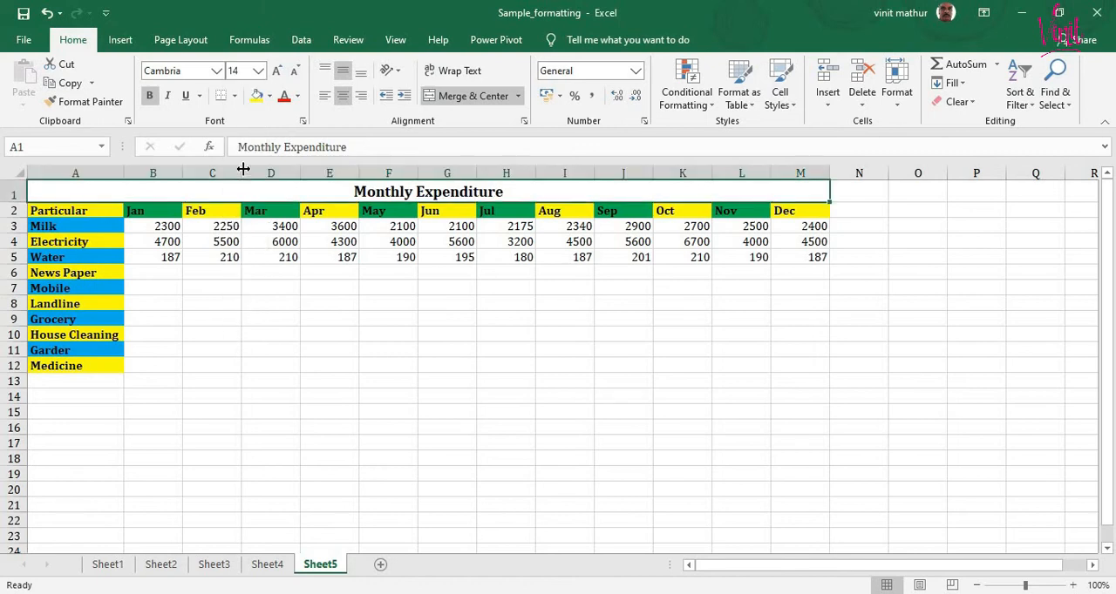
left_click(237, 95)
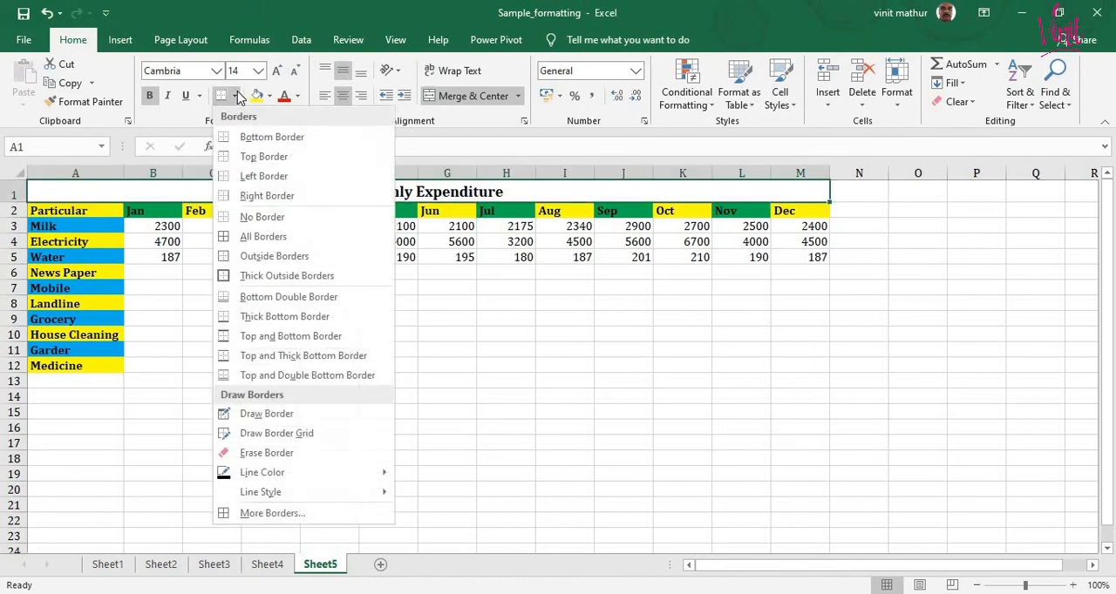
left_click(270, 238)
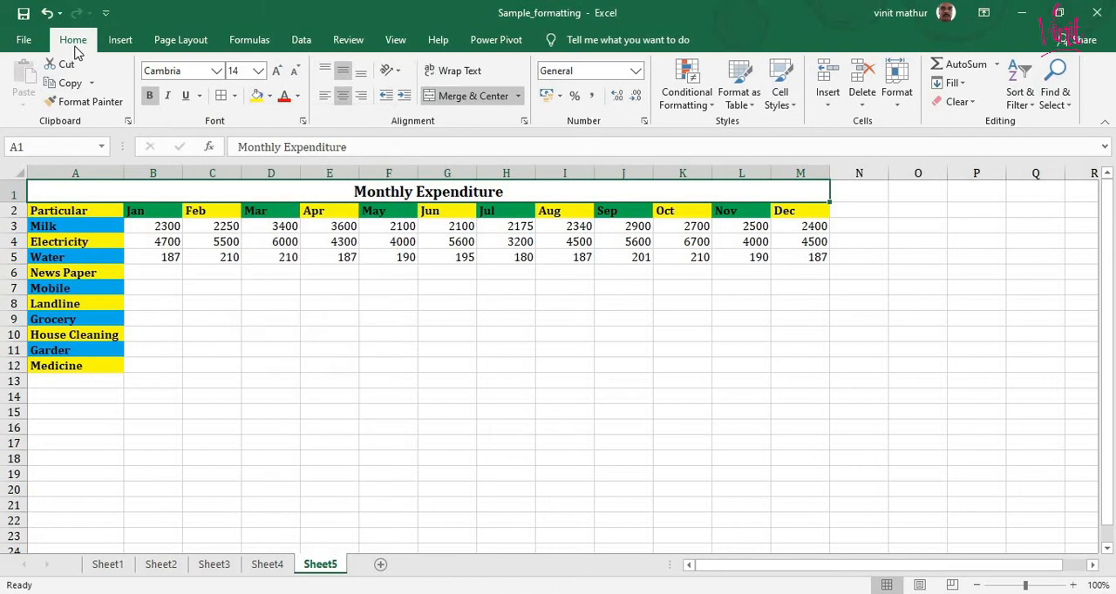
left_click(828, 103)
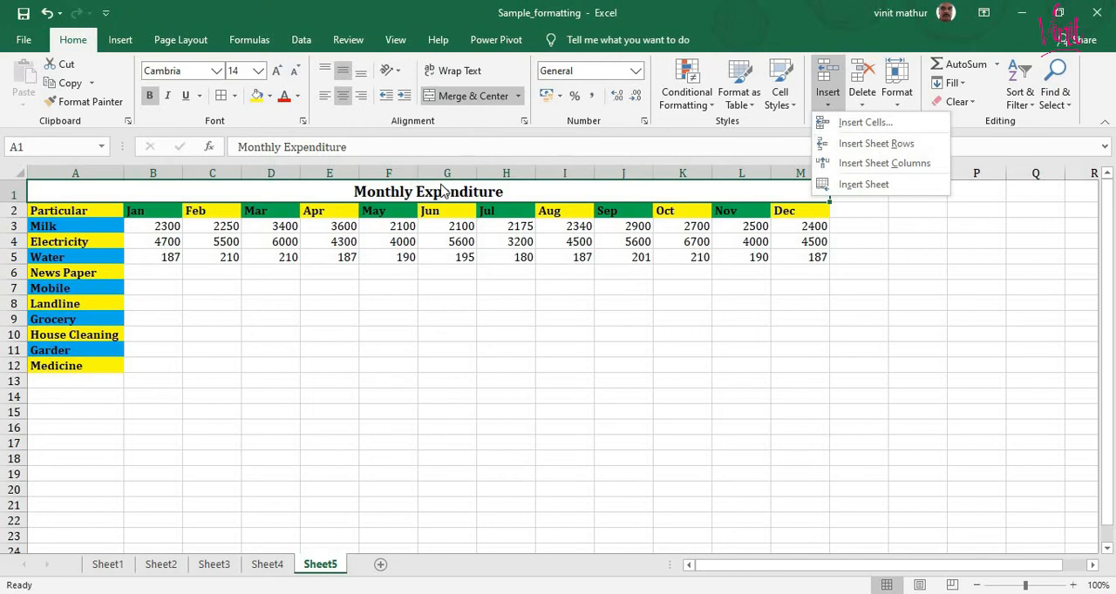
left_click(190, 312)
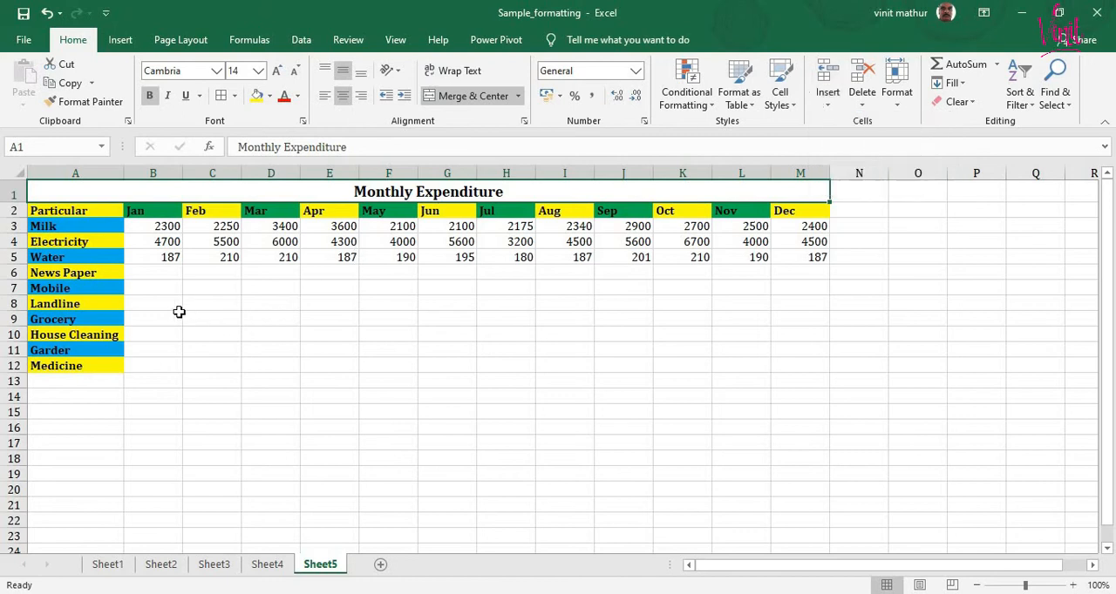
left_click_drag(75, 210, 69, 237)
left_click(100, 210)
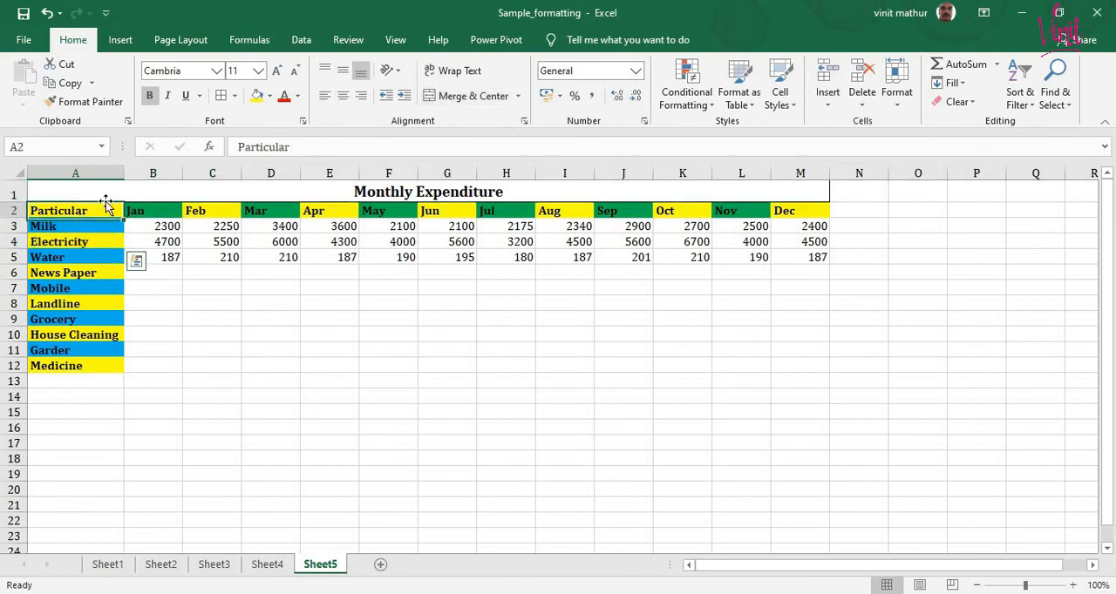
left_click(270, 95)
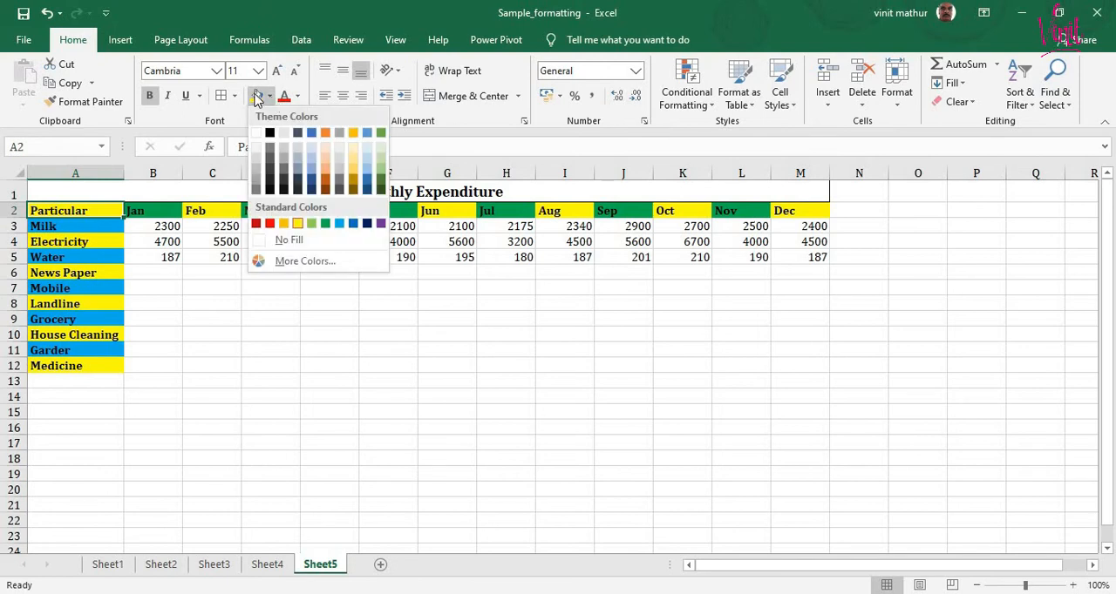
left_click(241, 356)
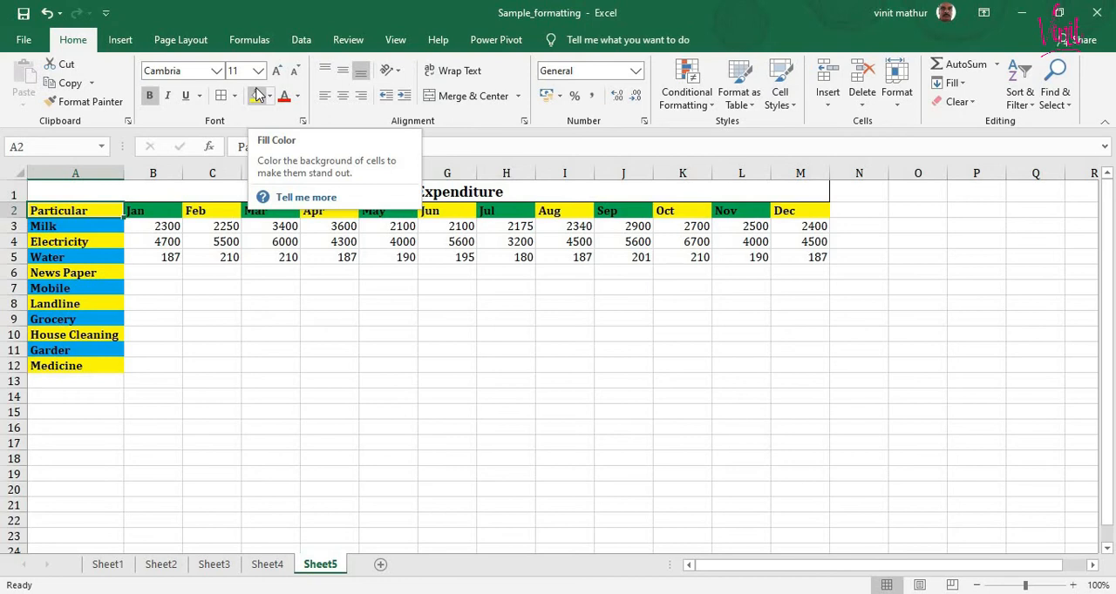
- Fill the News Paper row for Jan to Apr with 155, 160, 151 and 157
left_click(171, 273)
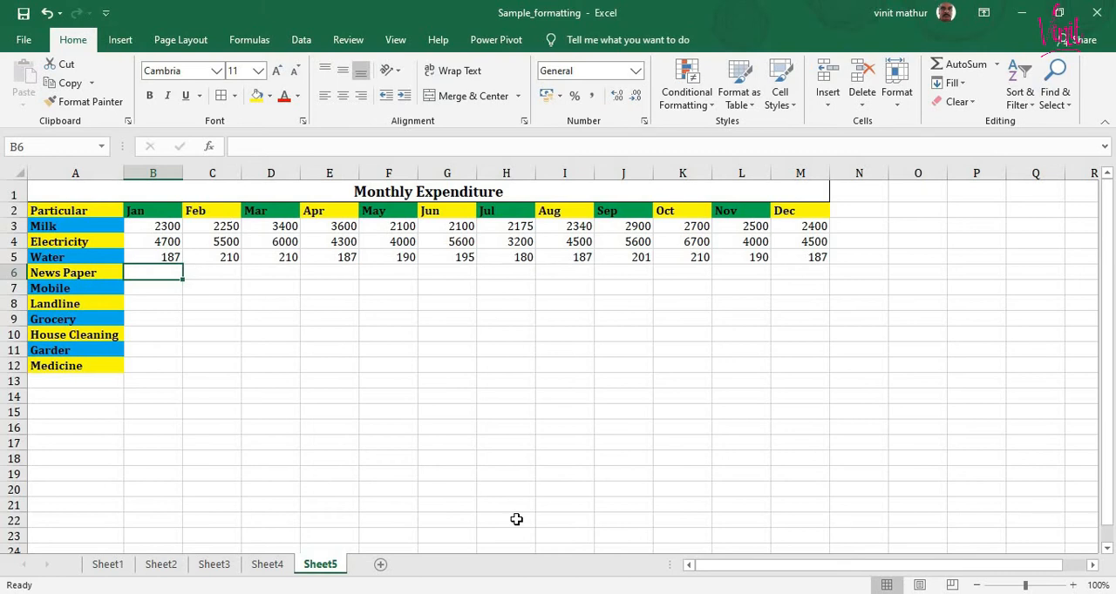
type("155")
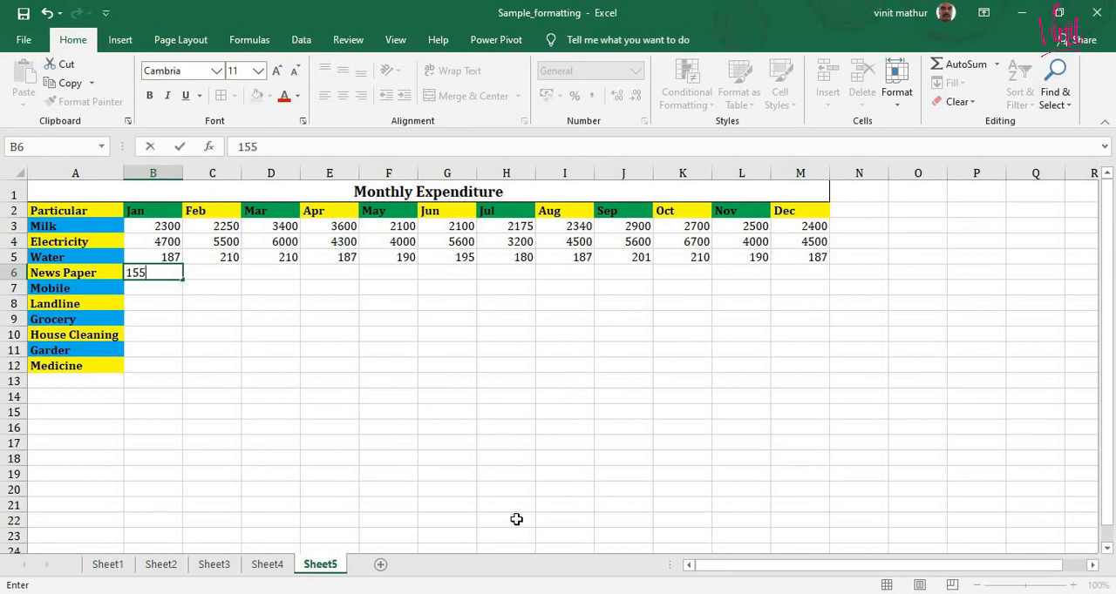
key("Tab")
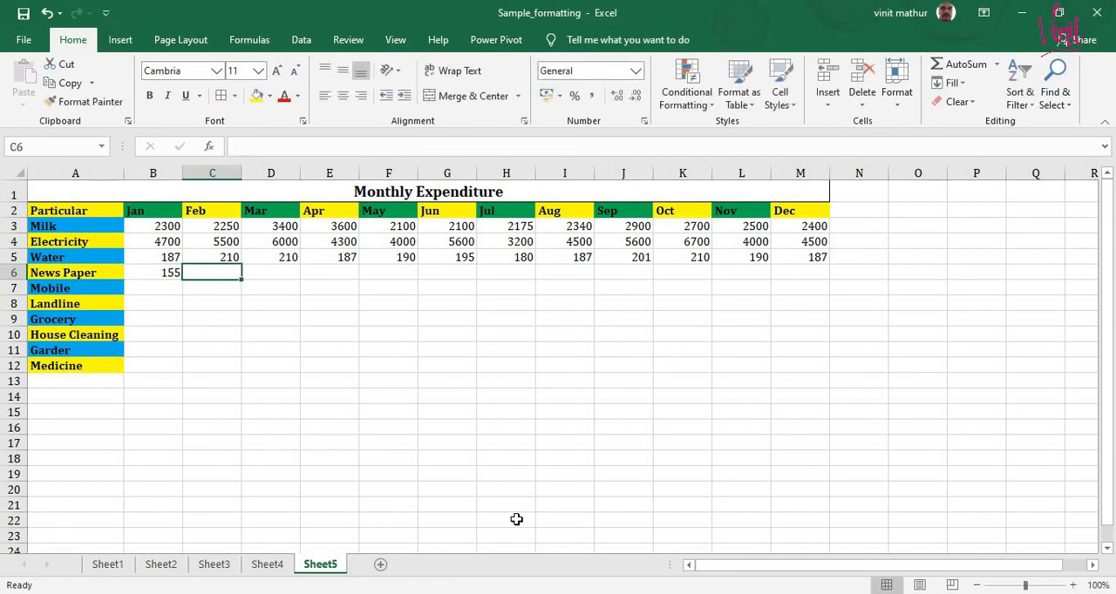
type("16")
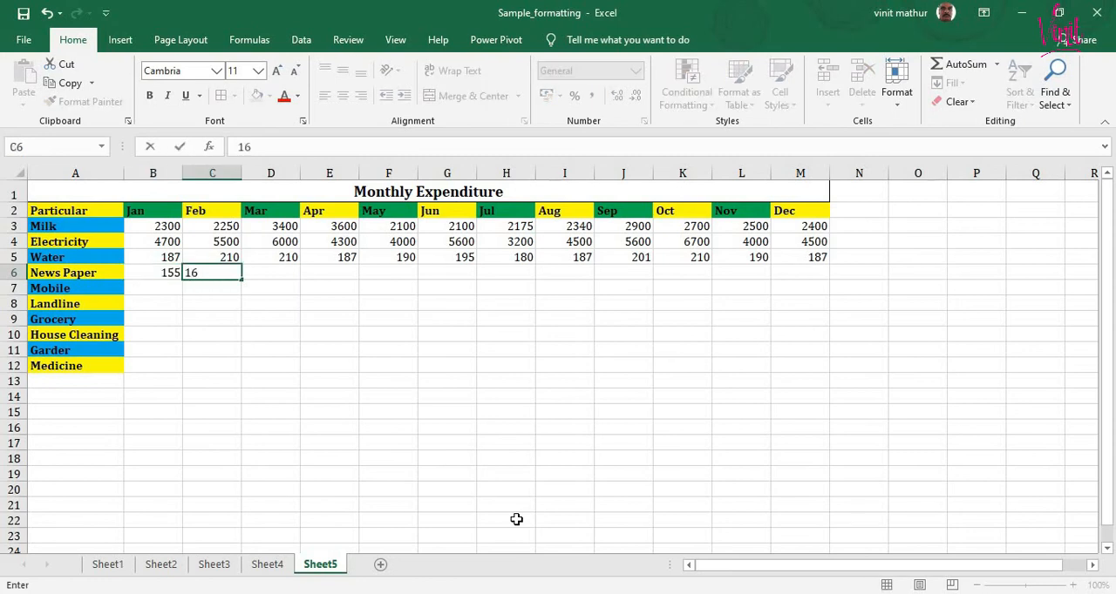
type("0")
key("Tab")
type("151")
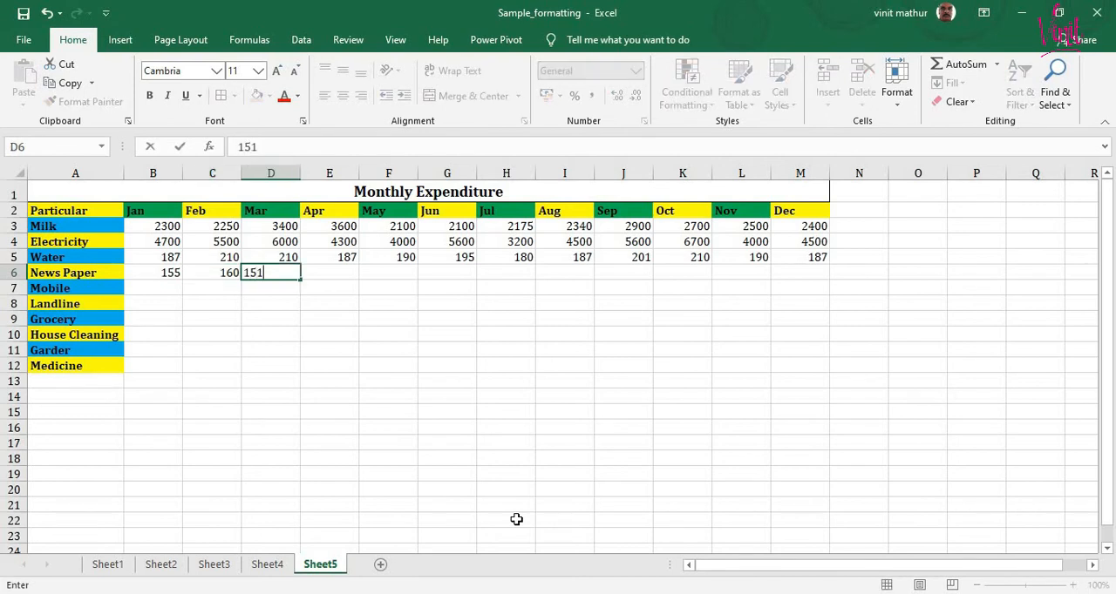
key("Tab")
type("157")
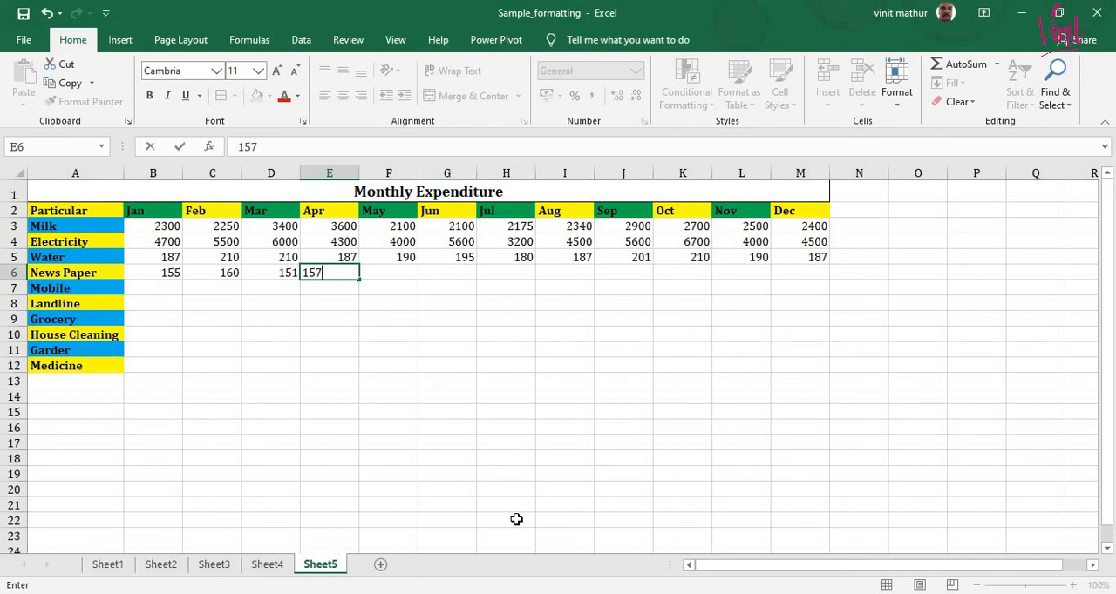
key("Tab")
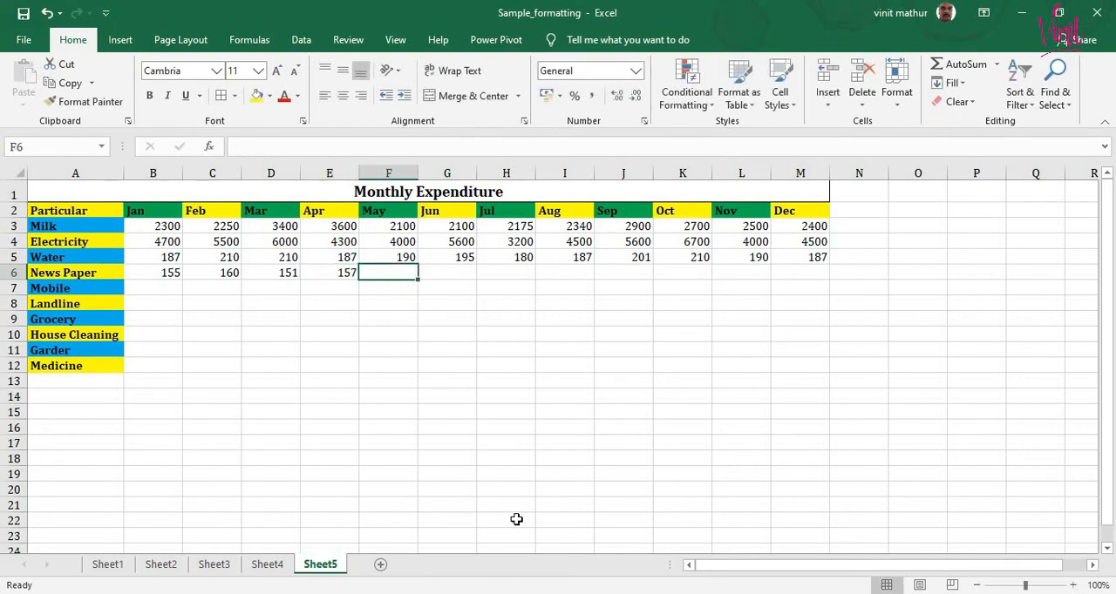
- Continue the News Paper row for May to Sep with 145, 160, 165, 170 and 154
type("145")
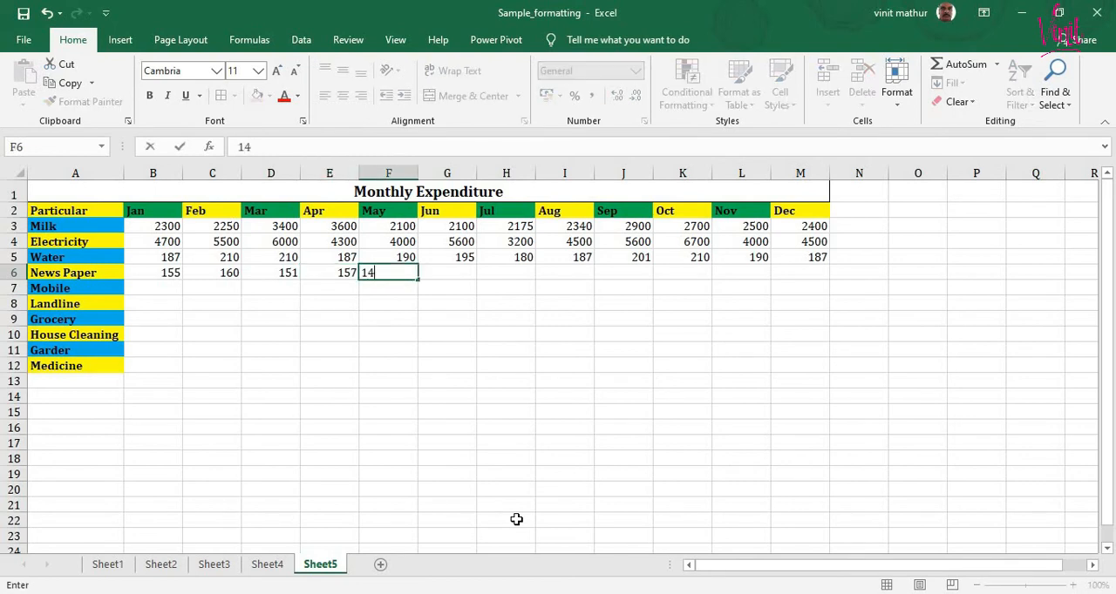
key("Tab")
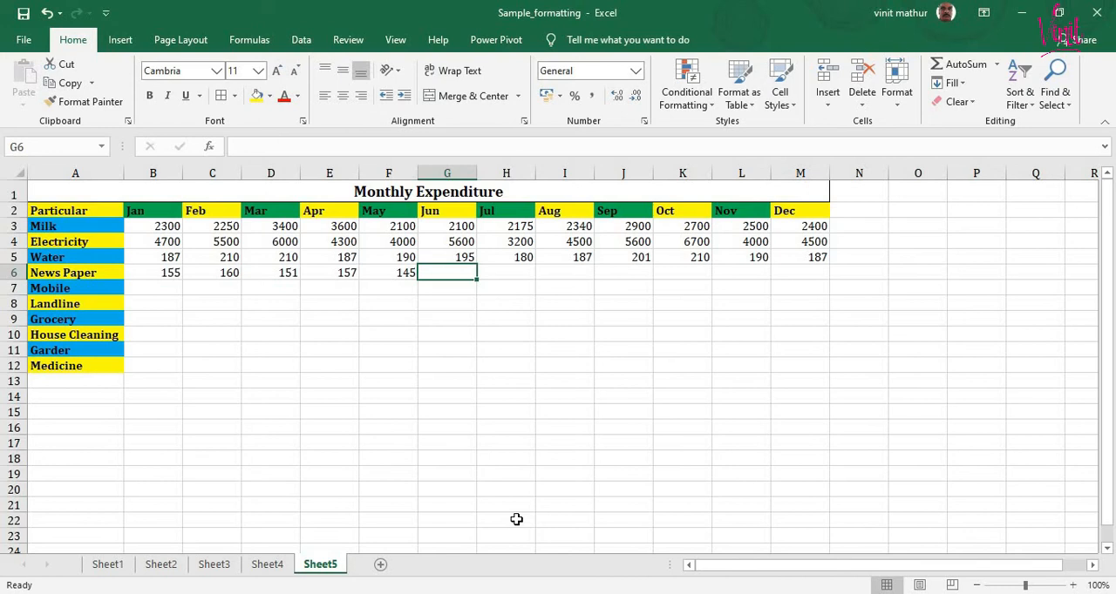
type("160")
key("Tab")
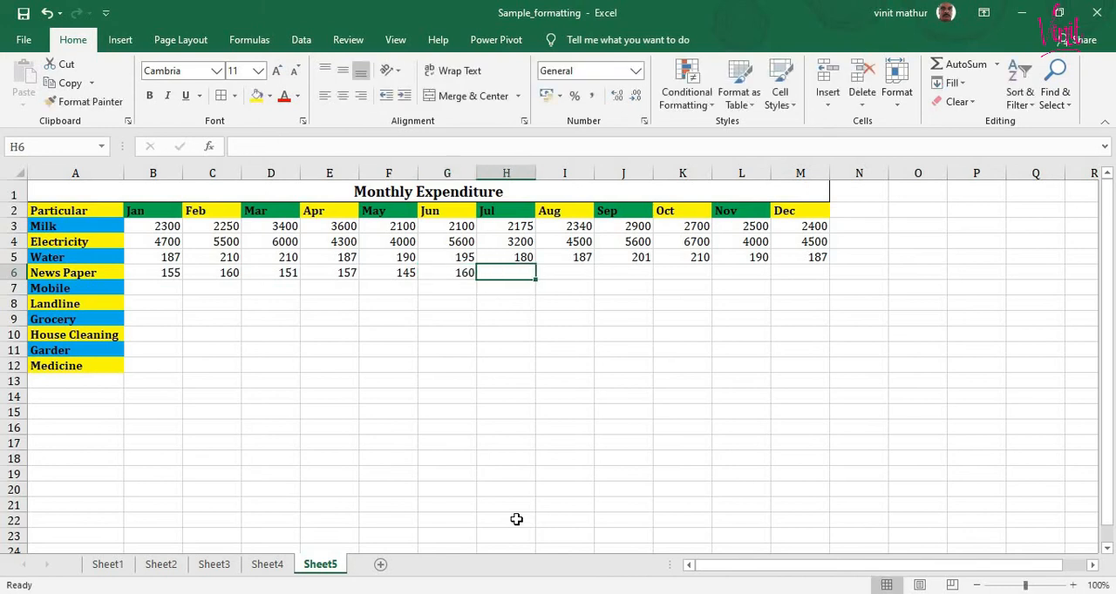
type("165")
key("Tab")
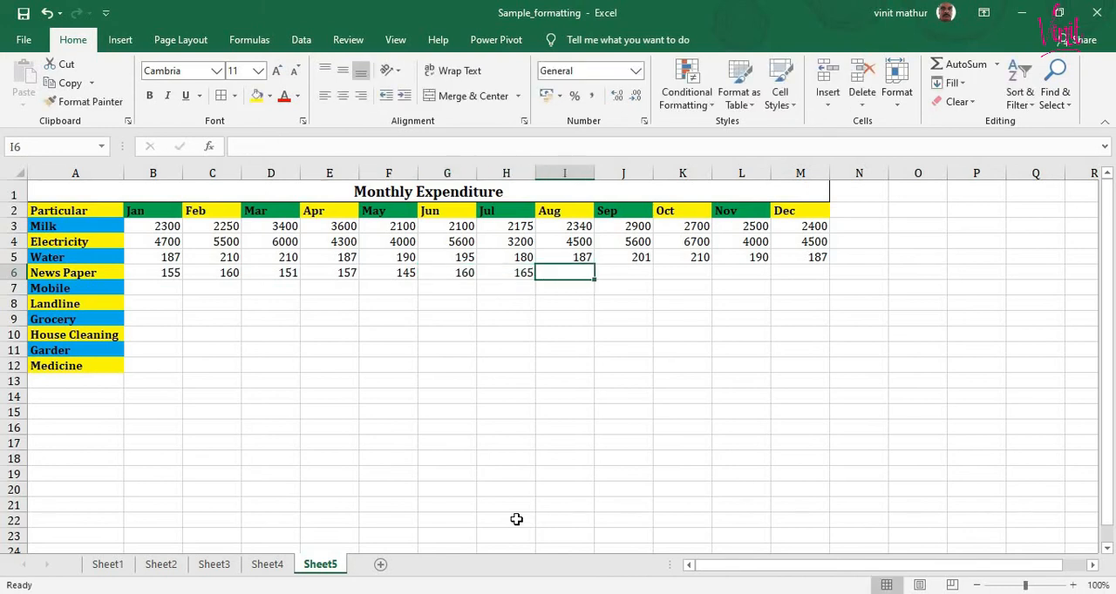
type("170")
key("Tab")
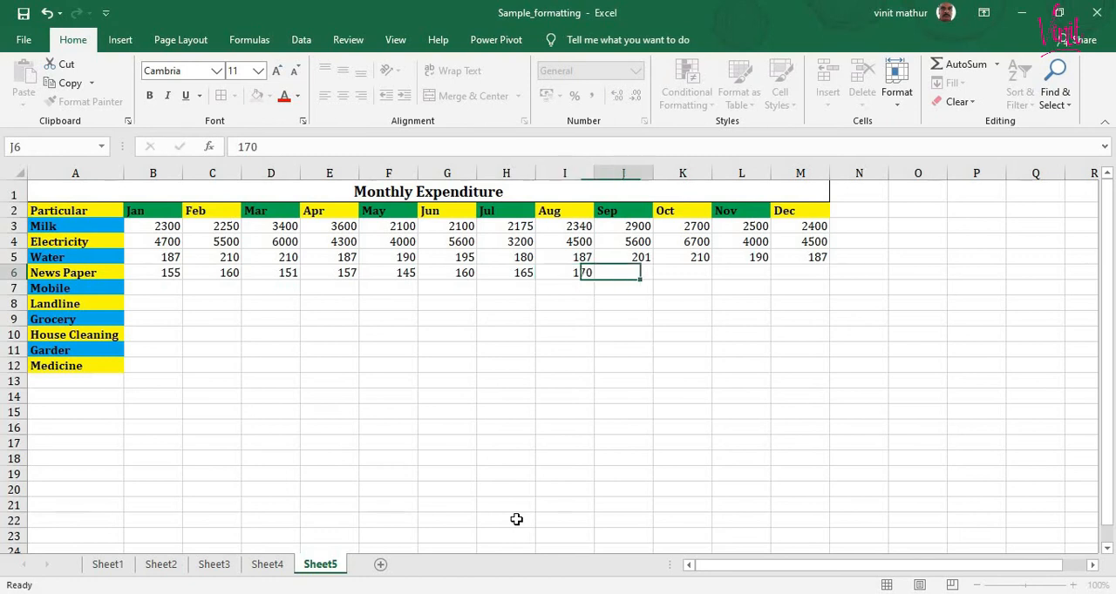
type("15")
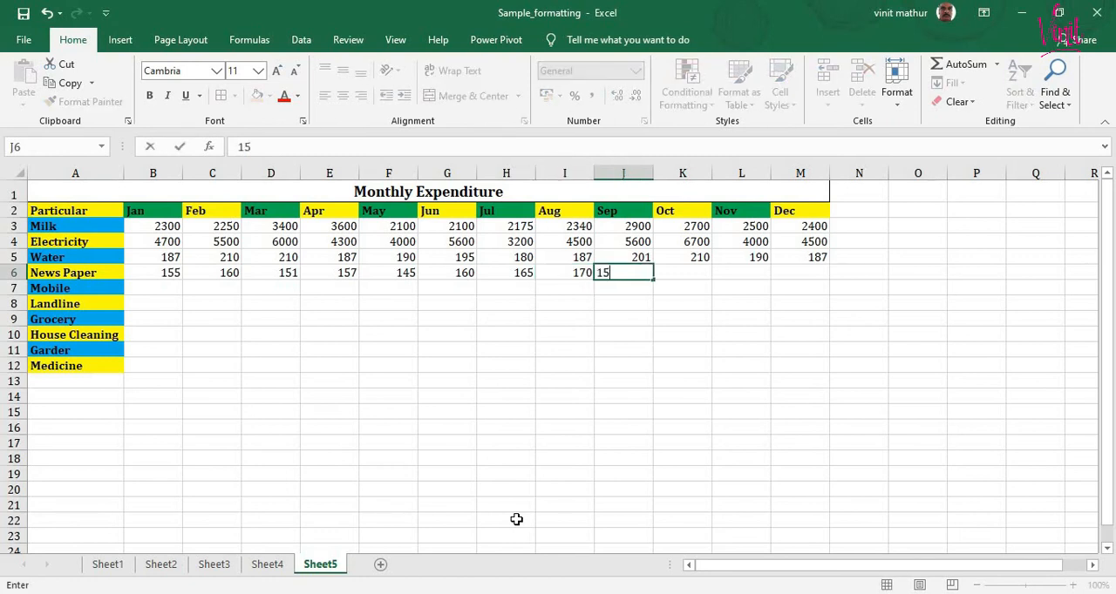
type("4")
key("Tab")
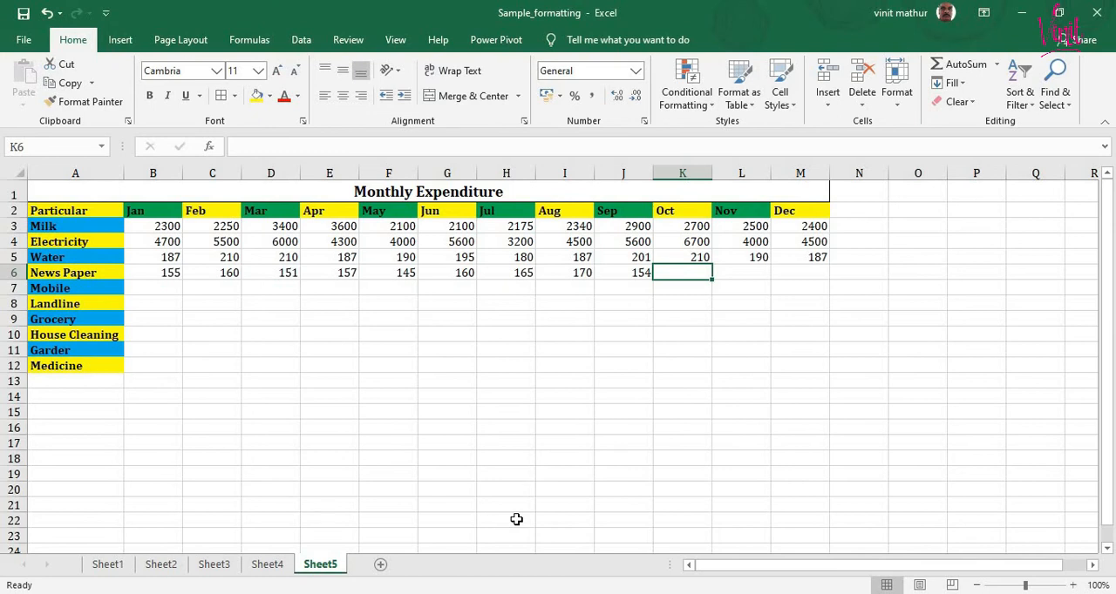
- Fill the News Paper row for Oct and Nov with 156 and 160
type("1")
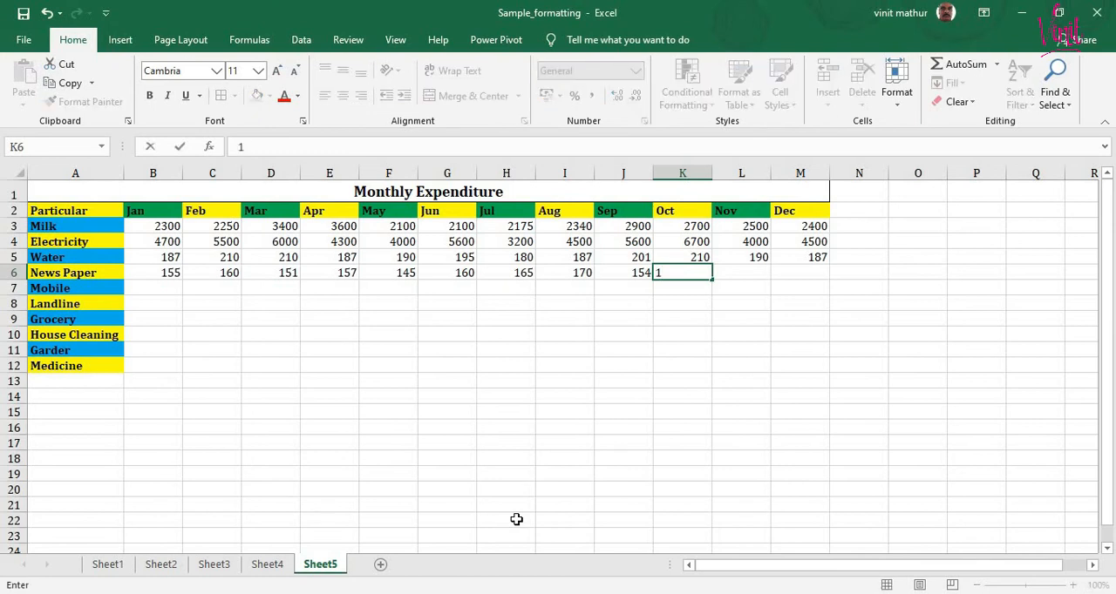
type("56")
key("Tab")
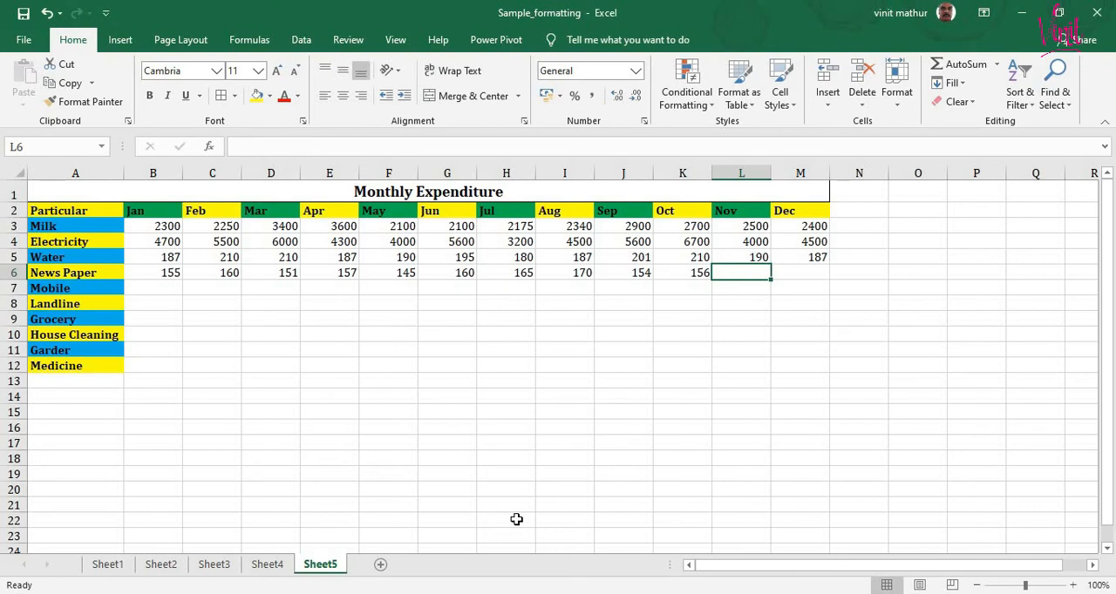
type("160")
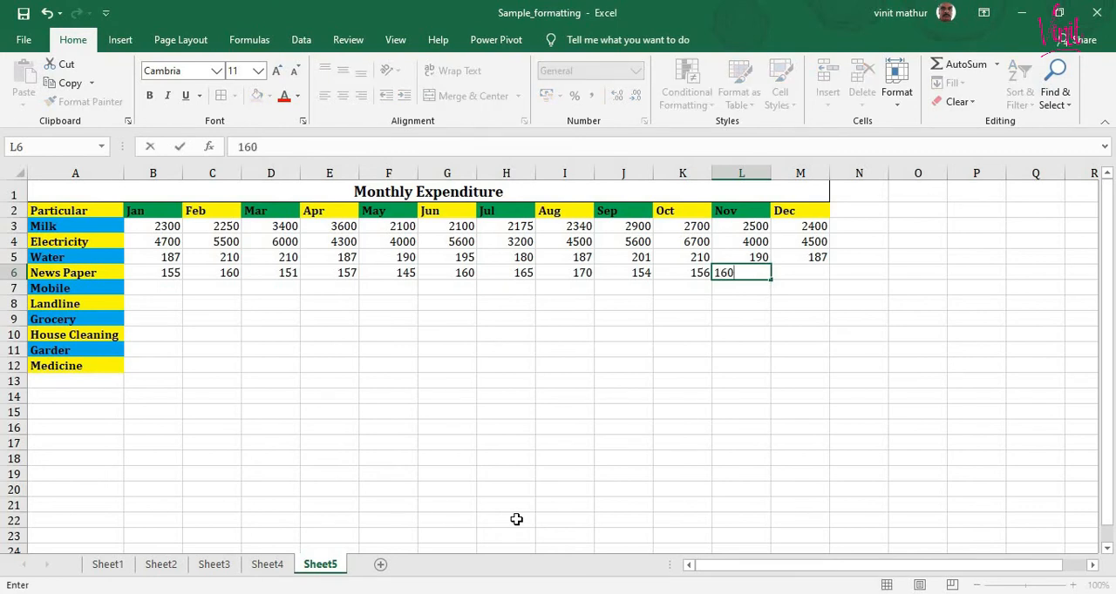
key("Return")
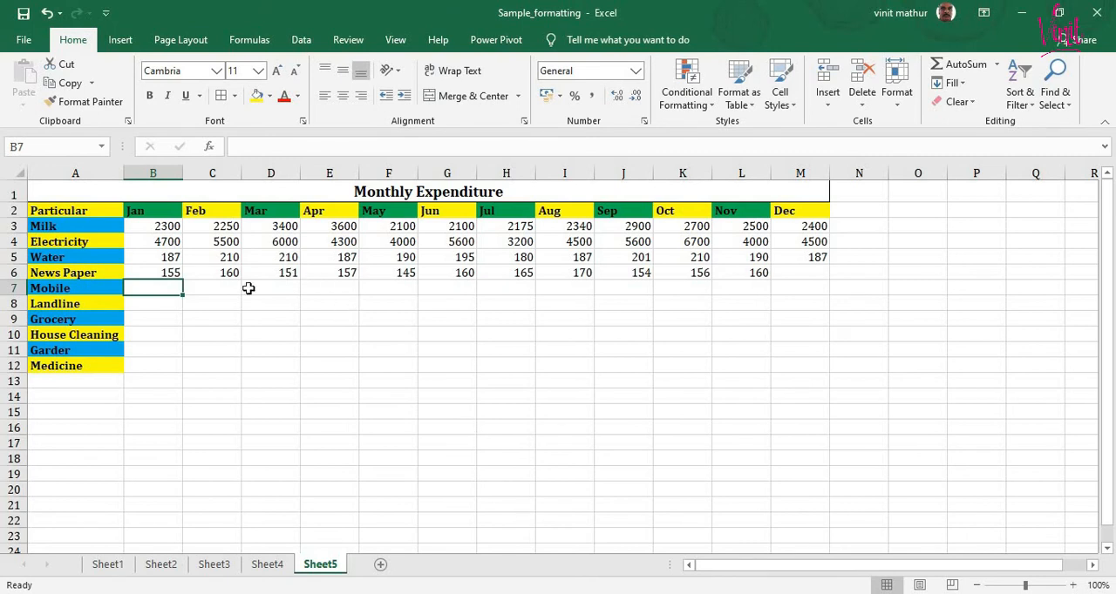
left_click(155, 272)
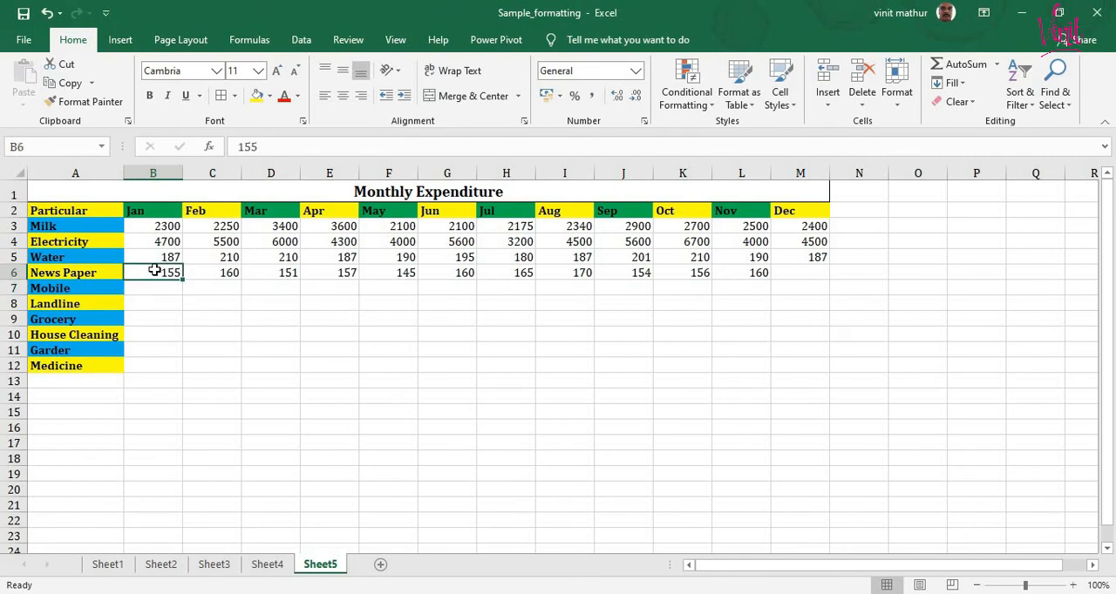
left_click(445, 272)
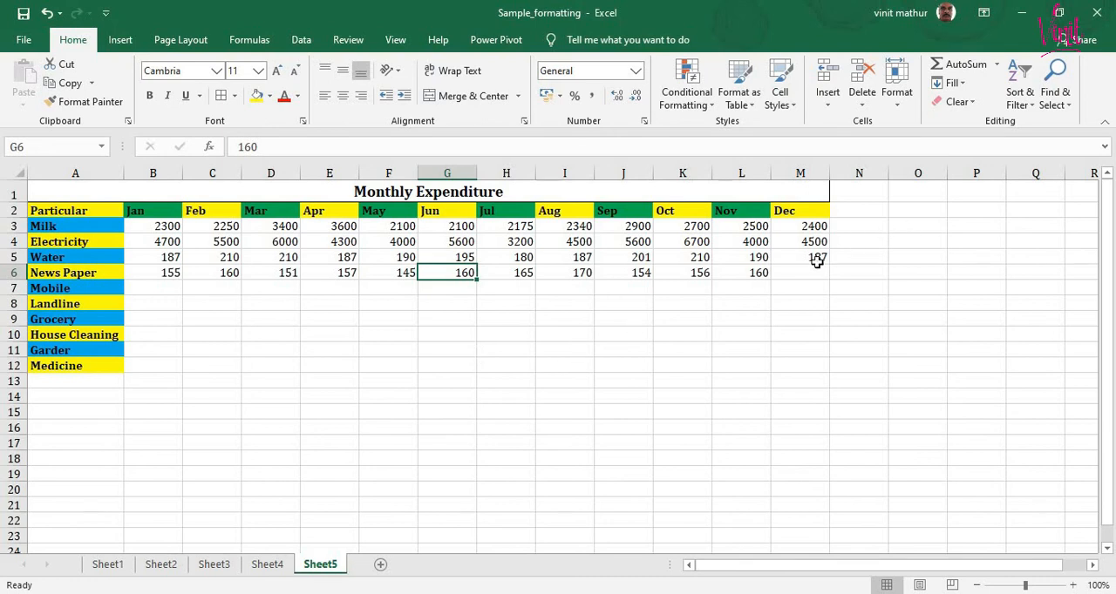
left_click(748, 271)
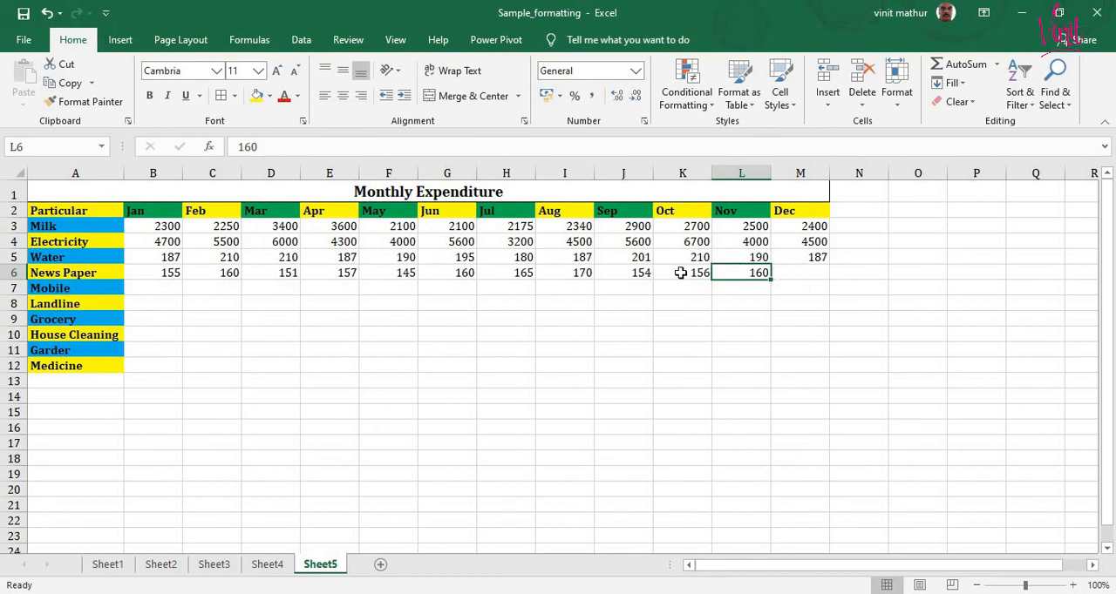
- Insert a cell at the News Paper figure for Jun with Shift cells right, and enter 150 in it
left_click(460, 272)
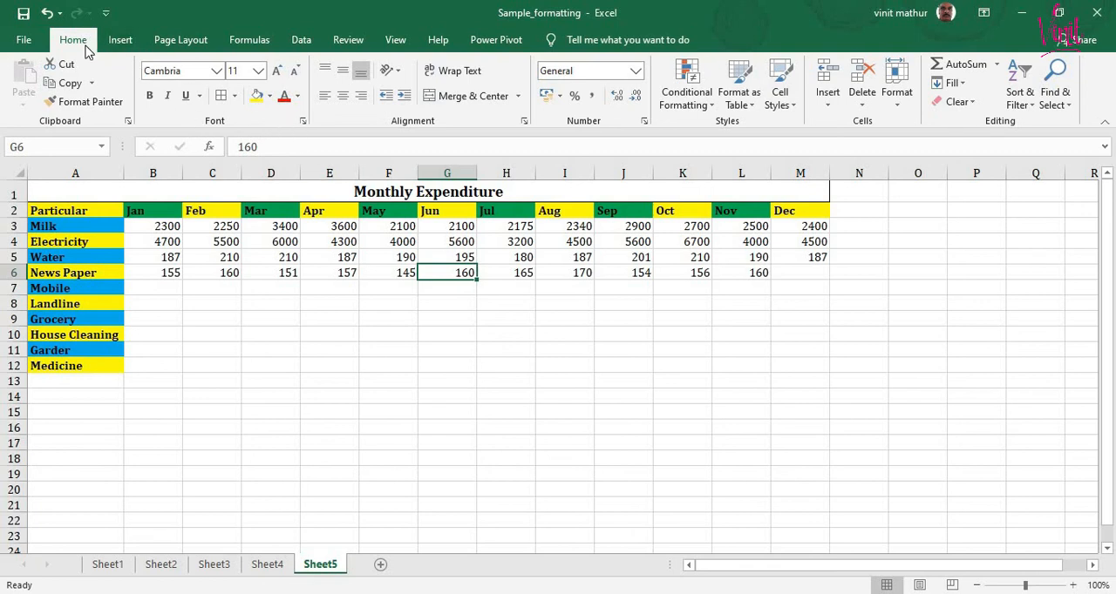
left_click(828, 108)
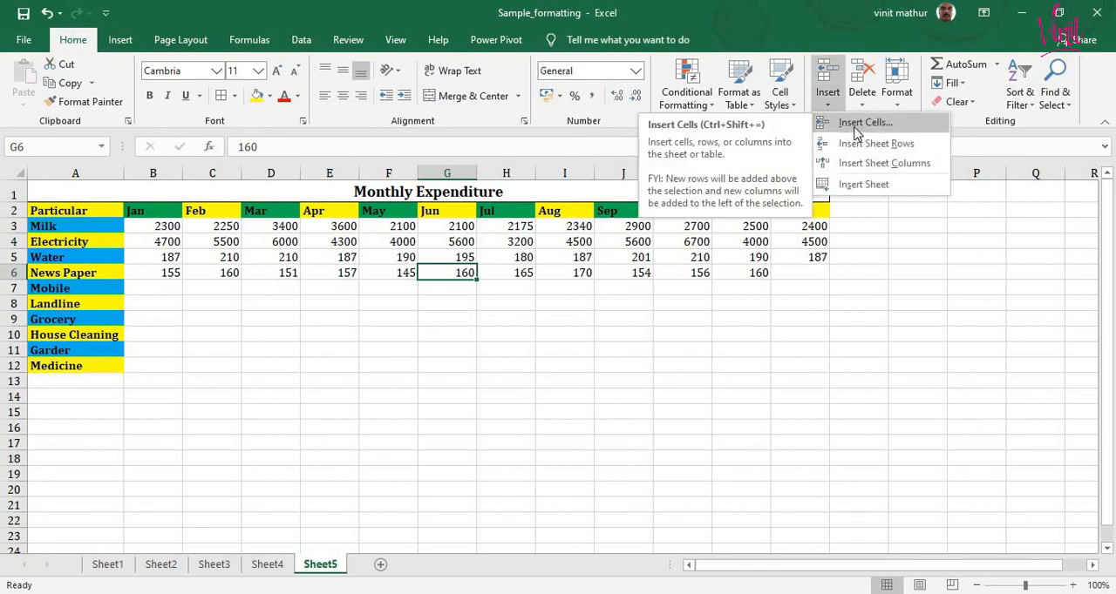
left_click(855, 130)
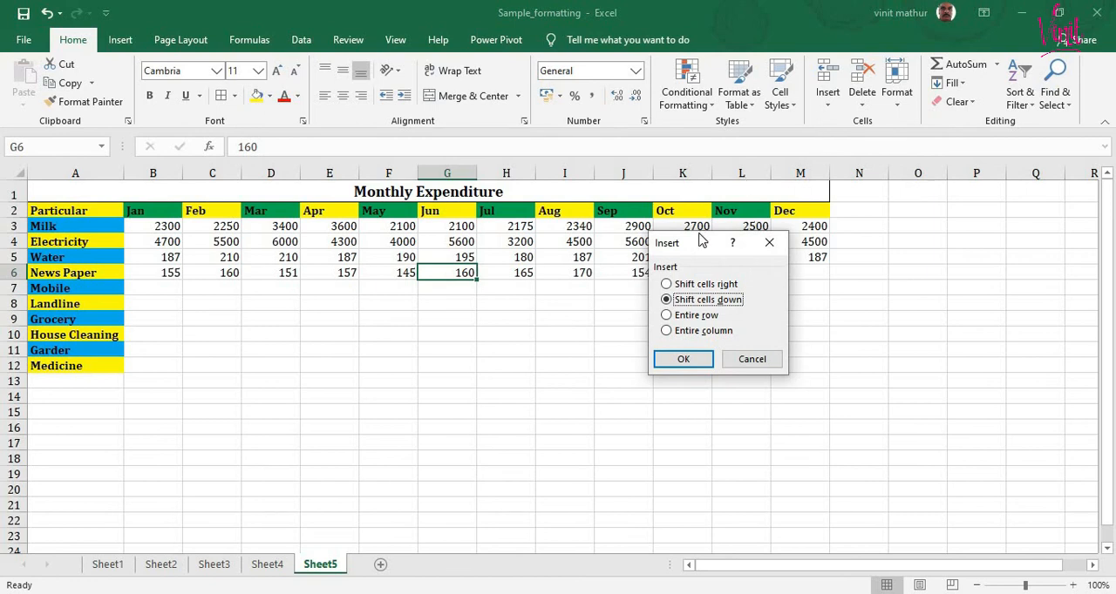
left_click(694, 288)
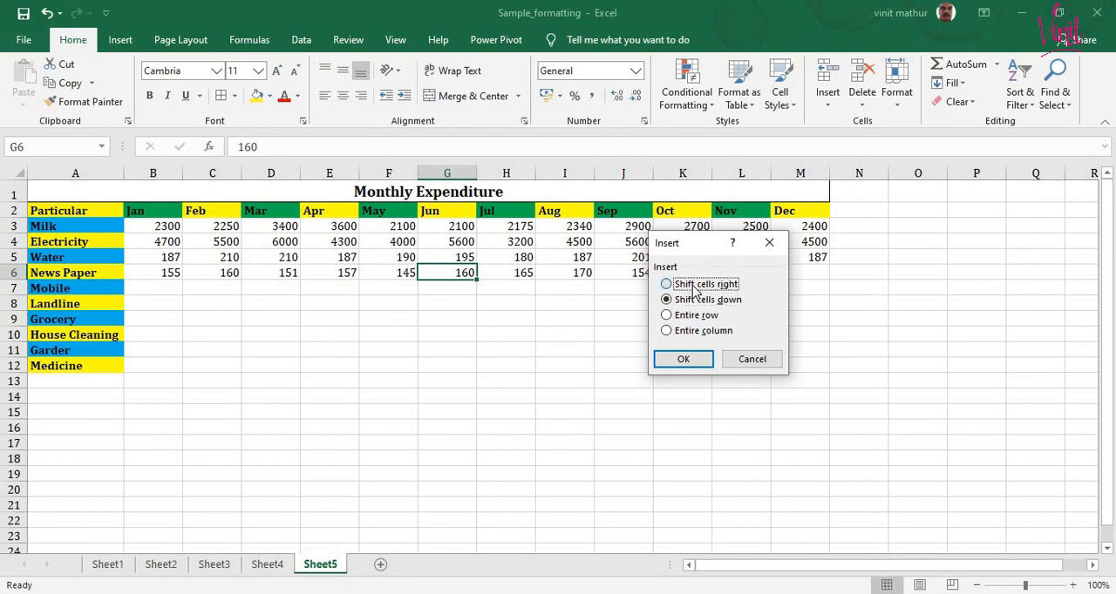
left_click(681, 361)
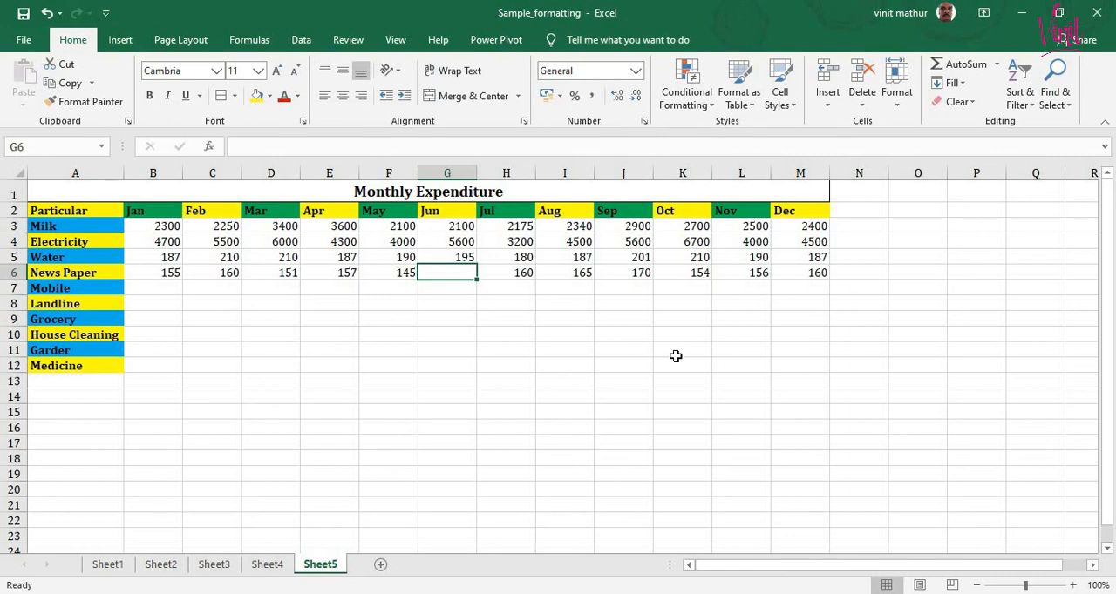
type("15")
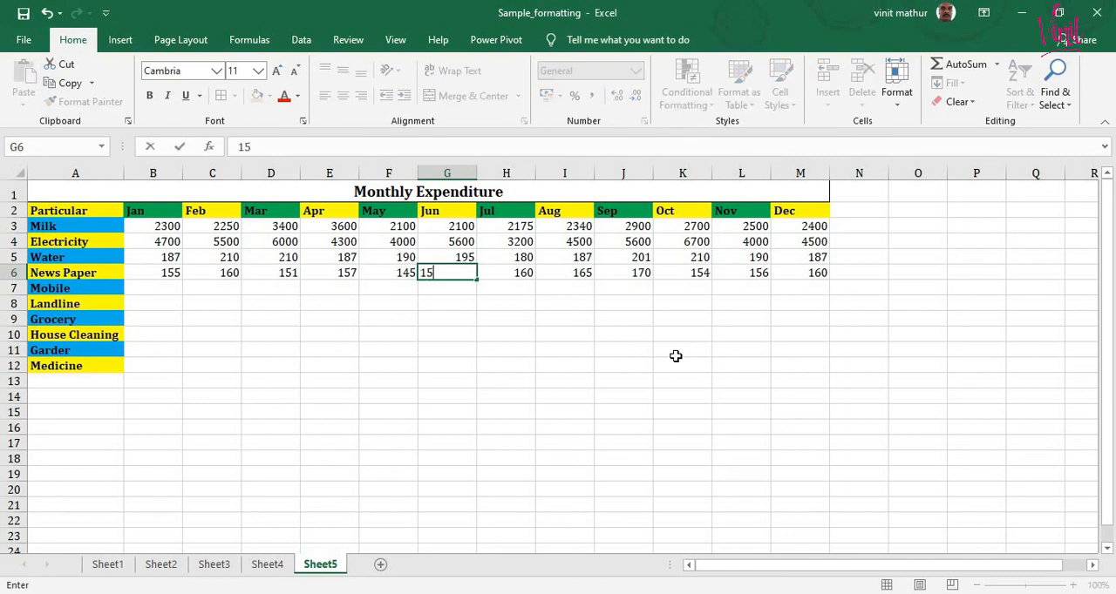
type("0")
key("Return")
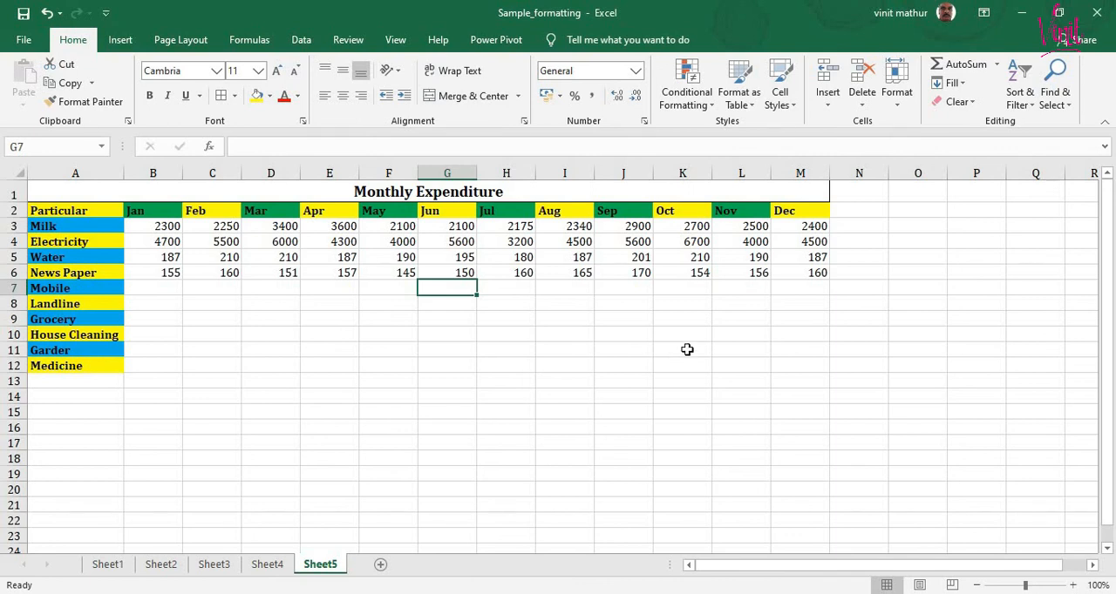
left_click(821, 112)
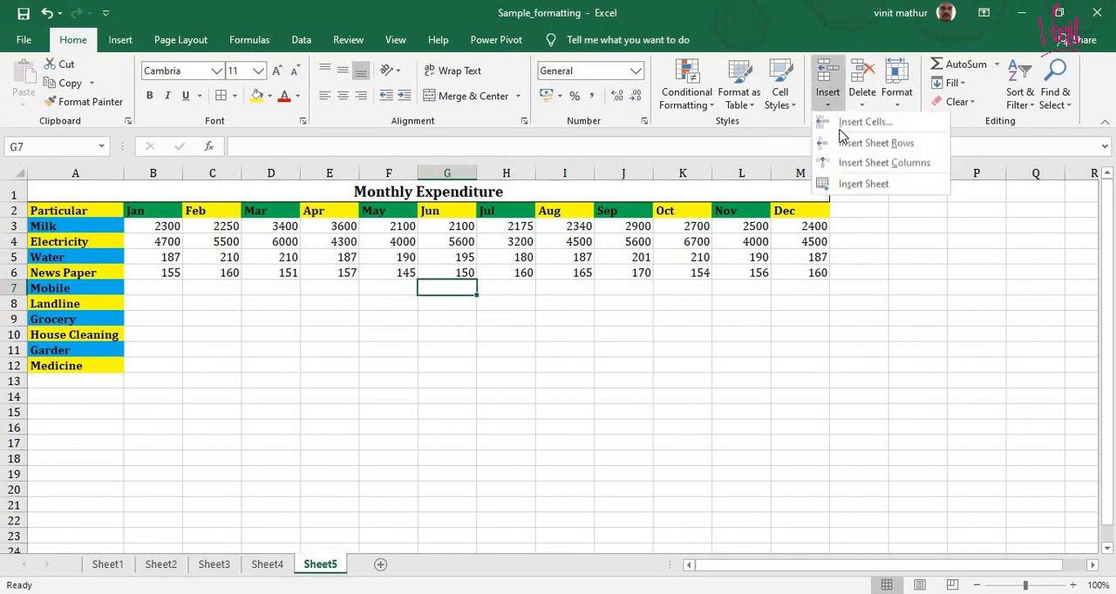
left_click(844, 120)
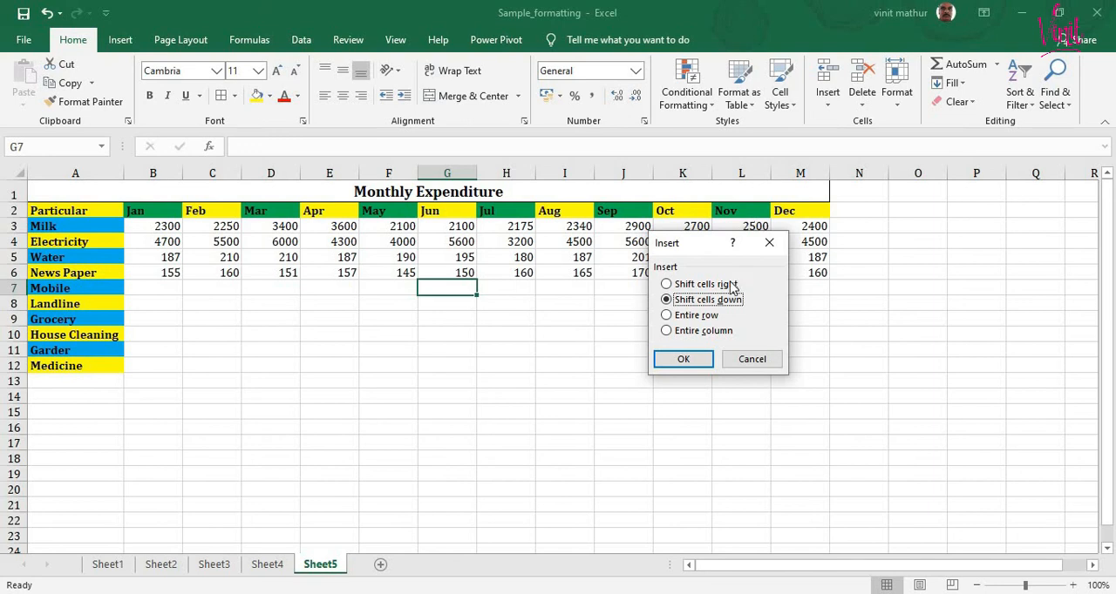
left_click(730, 361)
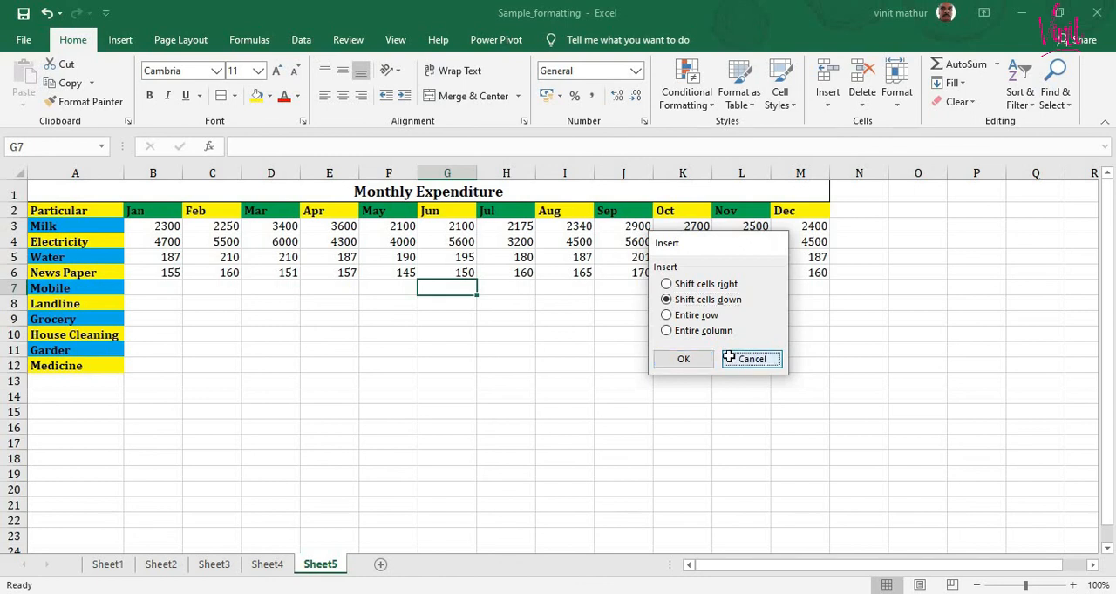